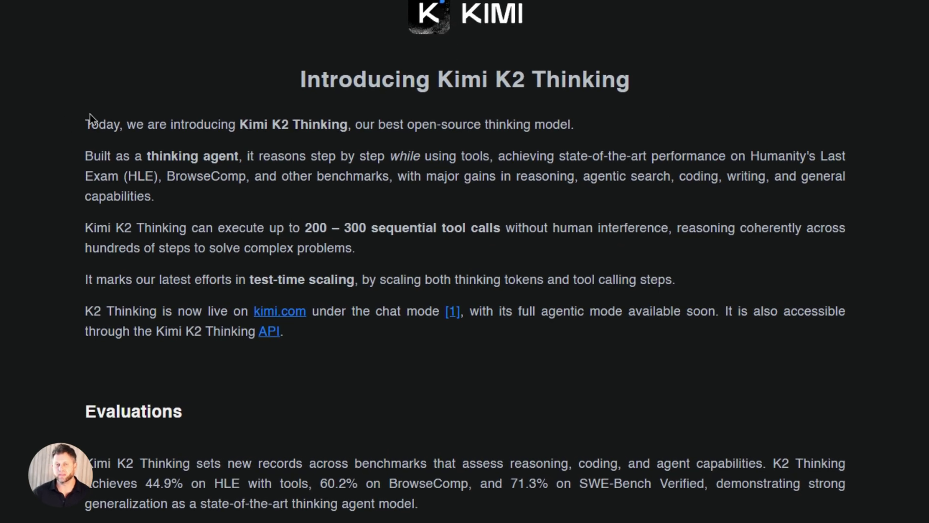
Highlight the opening sentence introducing Kimi K2 Thinking and scroll into the Evaluations charts
{"action": "left_click_drag", "start_coordinate": [86, 119], "coordinate": [564, 120]}
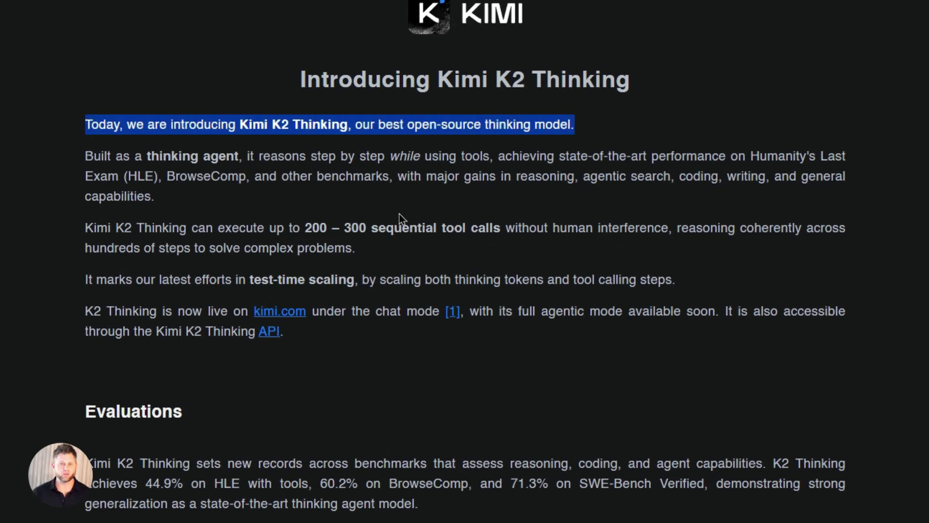
{"action": "scroll", "coordinate": [550, 234], "scroll_direction": "down", "scroll_amount": 3}
{"action": "scroll", "coordinate": [262, 347], "scroll_direction": "down", "scroll_amount": 3}
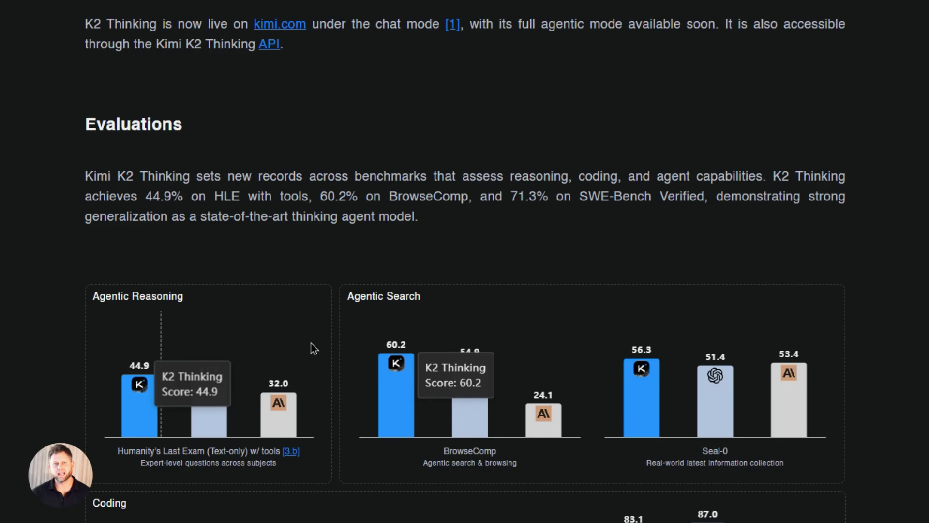
{"action": "scroll", "coordinate": [203, 368], "scroll_direction": "down", "scroll_amount": 3}
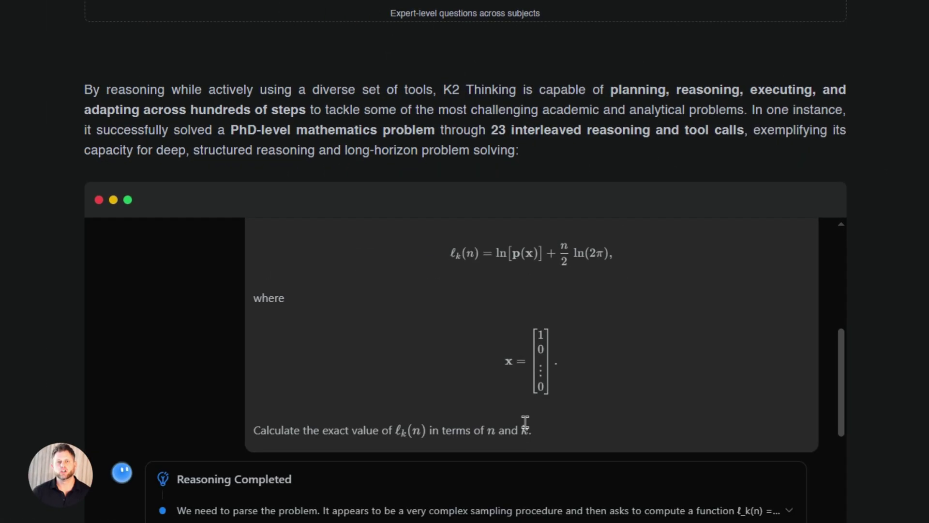
{"action": "scroll", "coordinate": [301, 307], "scroll_direction": "down", "scroll_amount": 15}
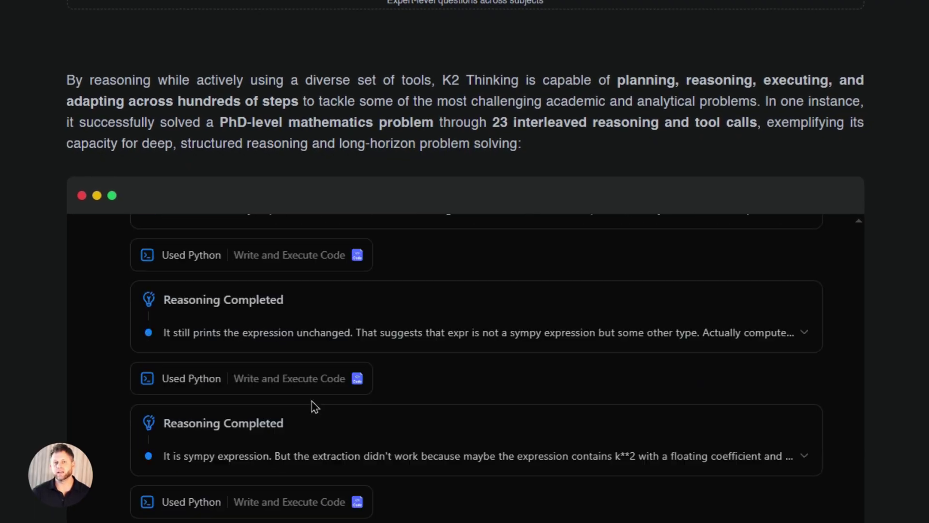
{"action": "scroll", "coordinate": [927, 407], "scroll_direction": "down", "scroll_amount": 3}
Scroll past the demos to the Fiction writing comparison of K2 0905 and K2 Thinking
{"action": "scroll", "coordinate": [927, 406], "scroll_direction": "down", "scroll_amount": 15}
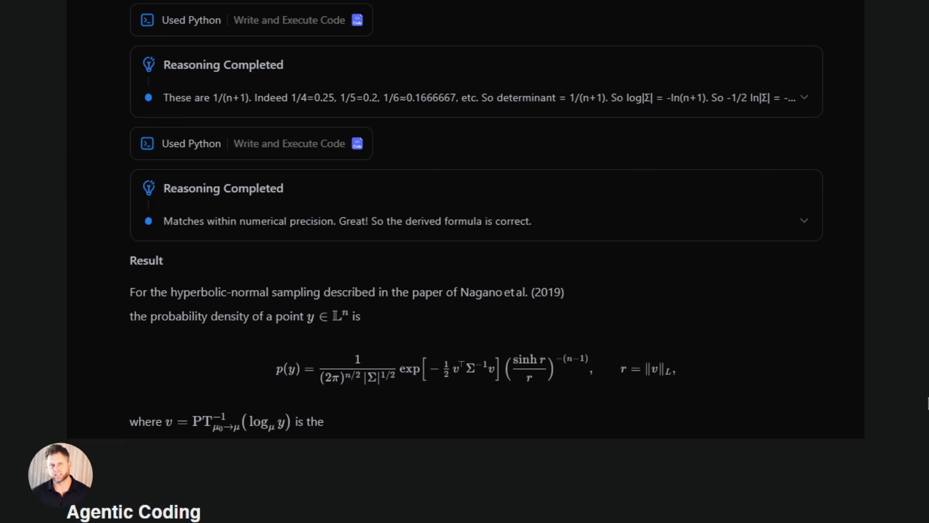
{"action": "scroll", "coordinate": [292, 237], "scroll_direction": "down", "scroll_amount": 10}
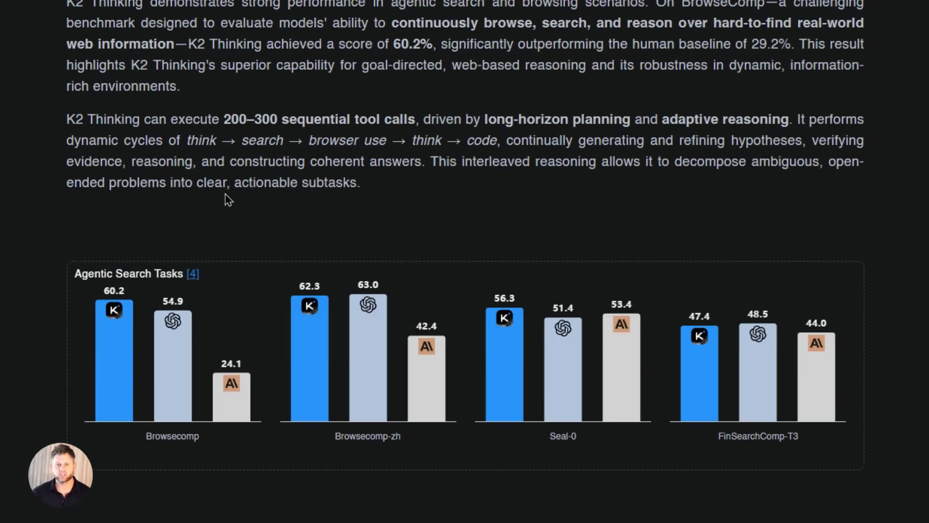
{"action": "scroll", "coordinate": [329, 280], "scroll_direction": "down", "scroll_amount": 9}
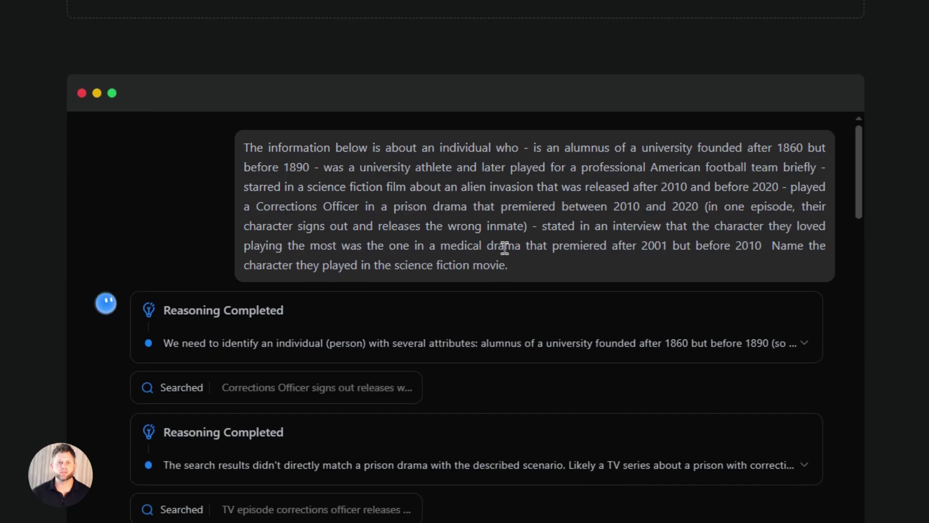
{"action": "scroll", "coordinate": [379, 230], "scroll_direction": "down", "scroll_amount": 20}
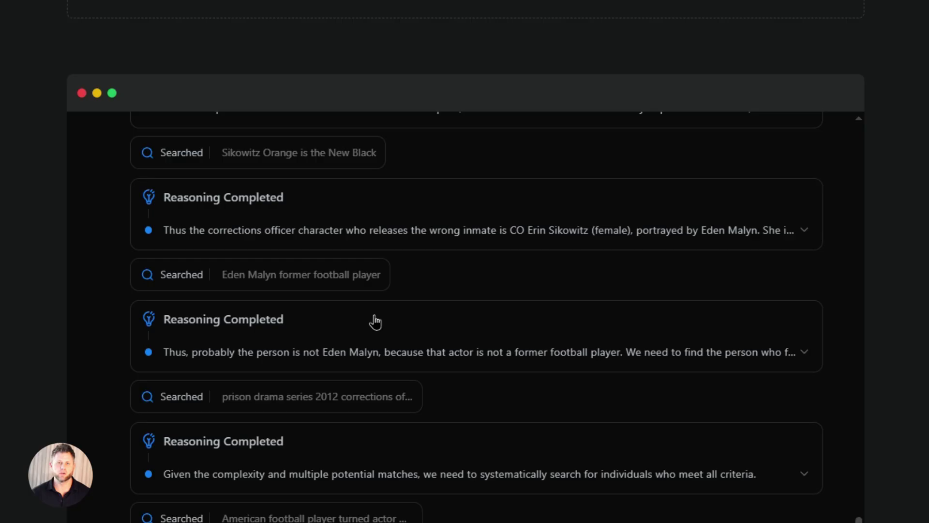
{"action": "scroll", "coordinate": [375, 322], "scroll_direction": "down", "scroll_amount": 15}
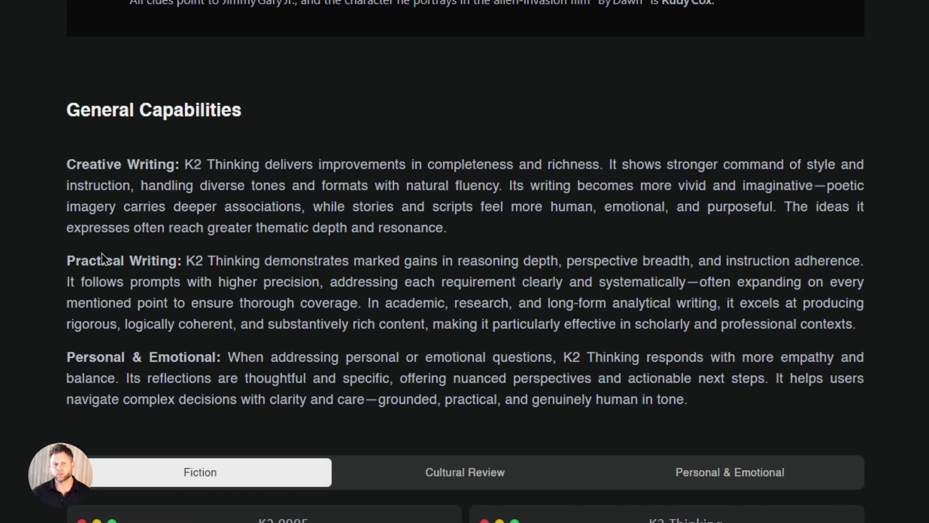
{"action": "scroll", "coordinate": [532, 339], "scroll_direction": "down", "scroll_amount": 8}
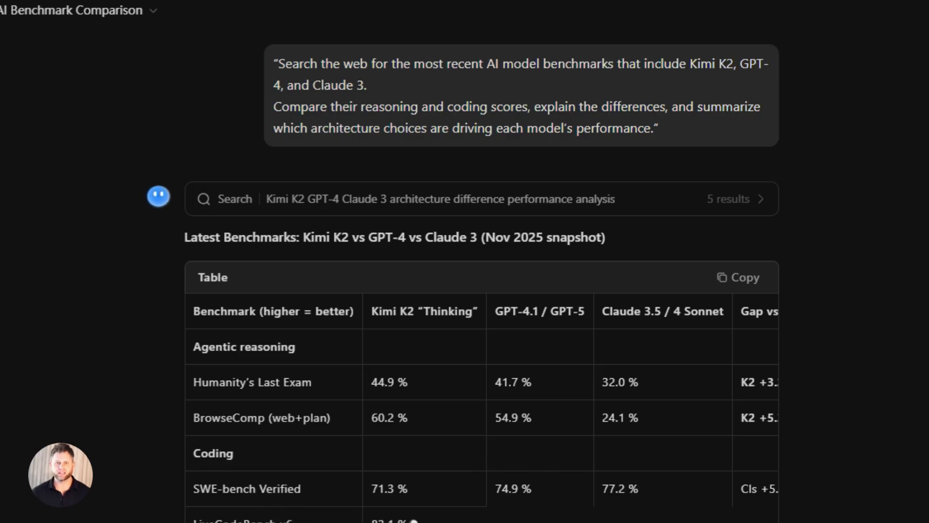
Scroll the Kimi K2, GPT-4 and Claude 3 benchmark table sideways to see every column
{"action": "scroll", "coordinate": [481, 392], "scroll_direction": "right", "scroll_amount": 2}
{"action": "scroll", "coordinate": [481, 392], "scroll_direction": "left", "scroll_amount": 2}
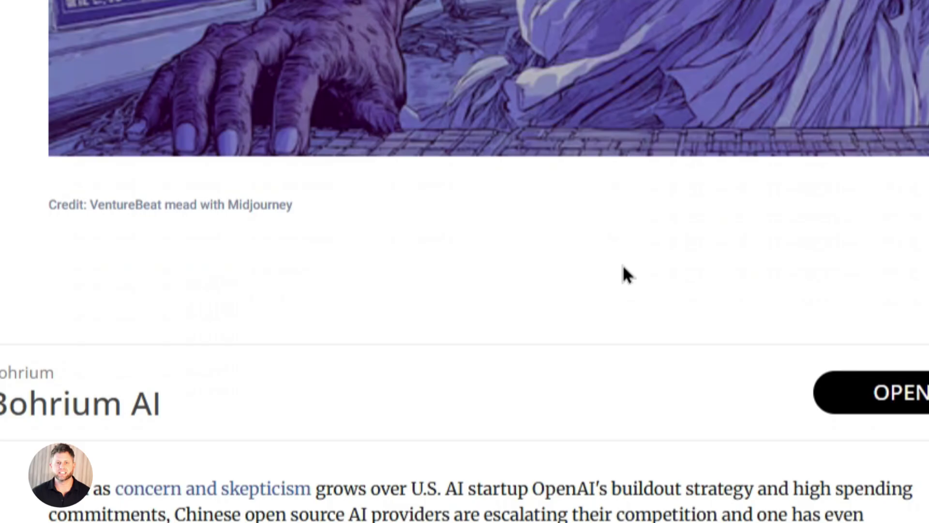
Scroll the VentureBeat K2 Thinking article past the license and benchmark sections to Technical Outlook
{"action": "scroll", "coordinate": [622, 265], "scroll_direction": "down", "scroll_amount": 2}
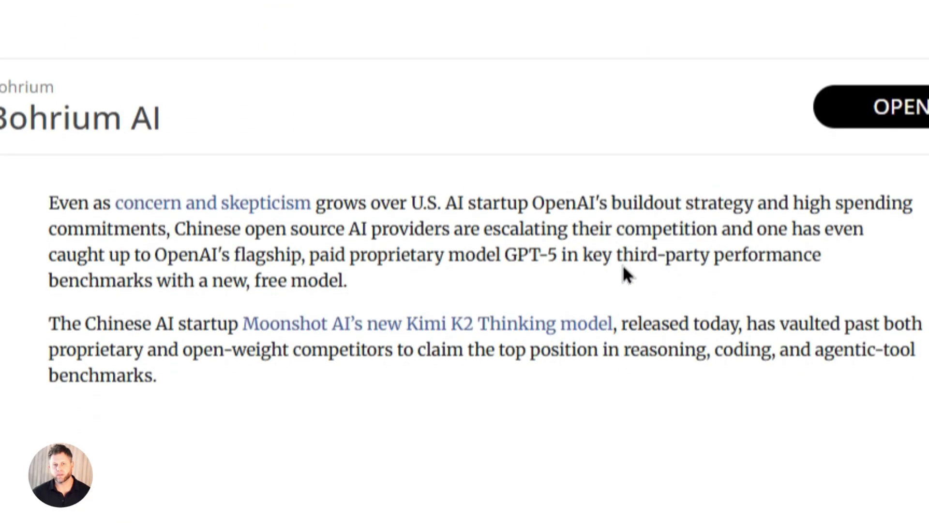
{"action": "scroll", "coordinate": [623, 265], "scroll_direction": "down", "scroll_amount": 6}
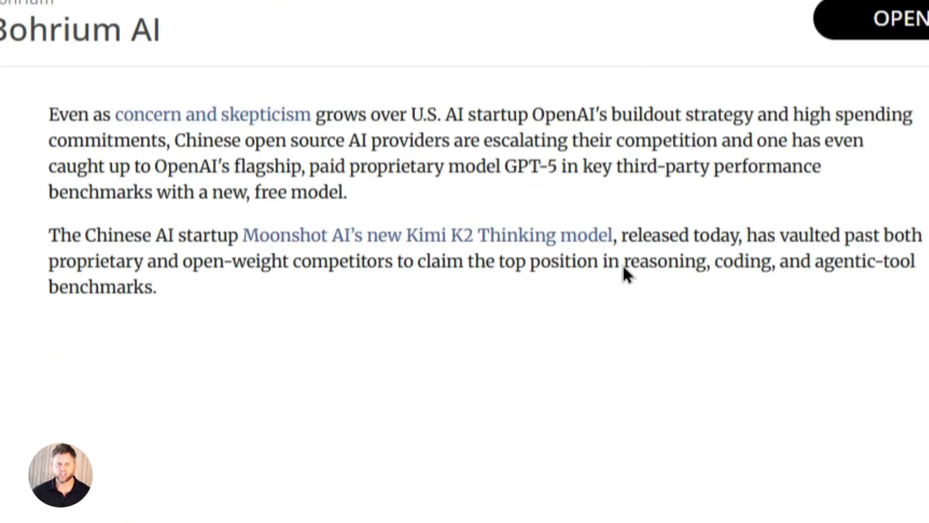
{"action": "scroll", "coordinate": [623, 267], "scroll_direction": "down", "scroll_amount": 13}
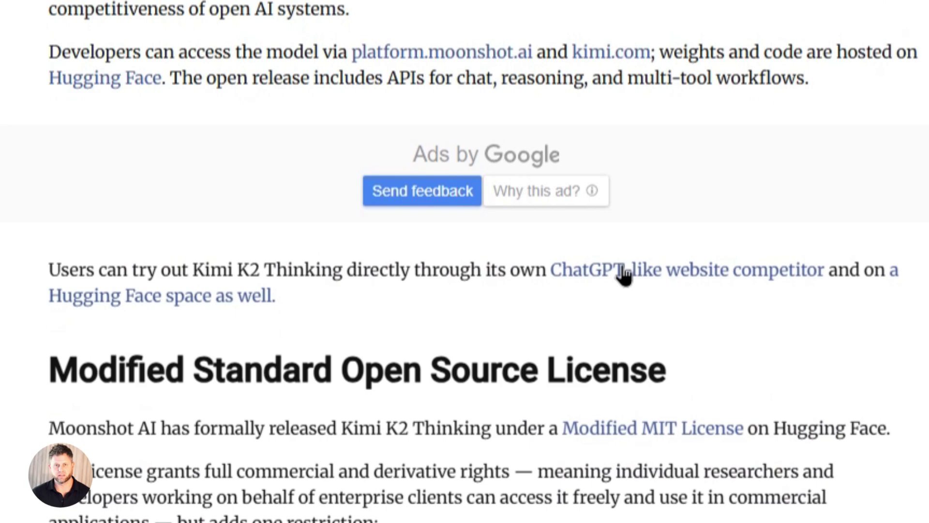
{"action": "scroll", "coordinate": [623, 269], "scroll_direction": "down", "scroll_amount": 15}
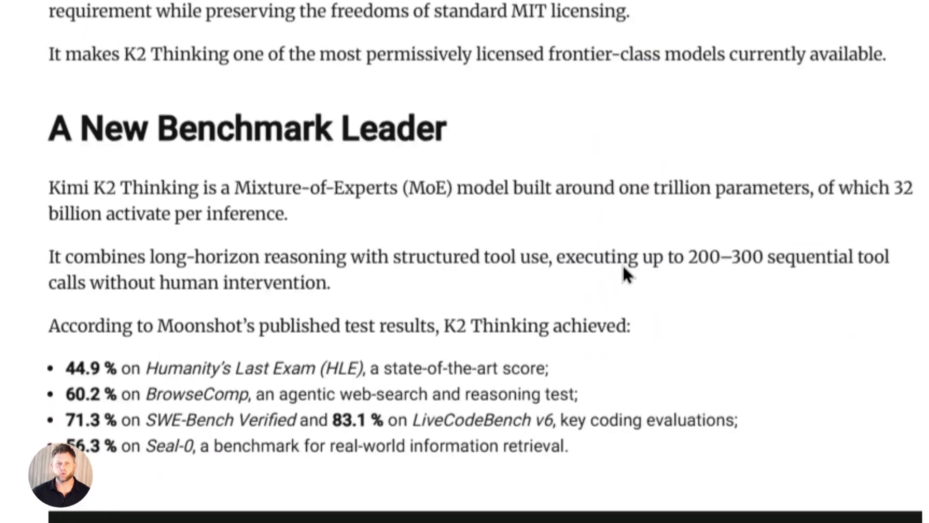
{"action": "scroll", "coordinate": [623, 266], "scroll_direction": "down", "scroll_amount": 20}
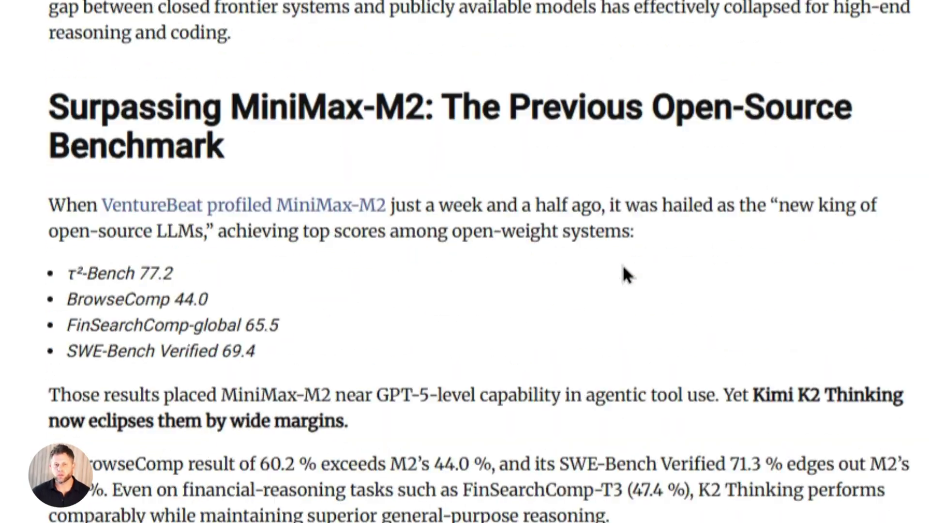
{"action": "scroll", "coordinate": [623, 267], "scroll_direction": "down", "scroll_amount": 10}
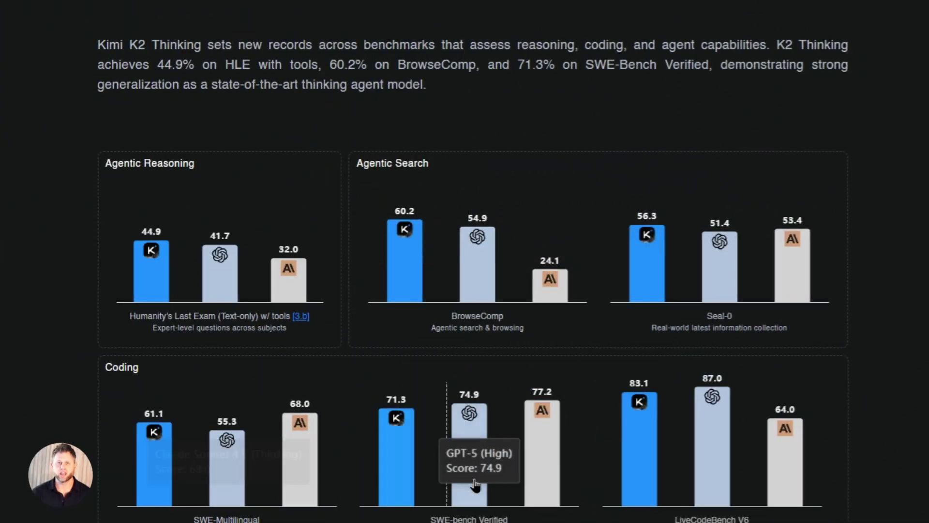
Scroll to the Agentic Reasoning HLE chart (44.9 vs 32.0) and the PhD-level math example
{"action": "scroll", "coordinate": [379, 478], "scroll_direction": "down", "scroll_amount": 4}
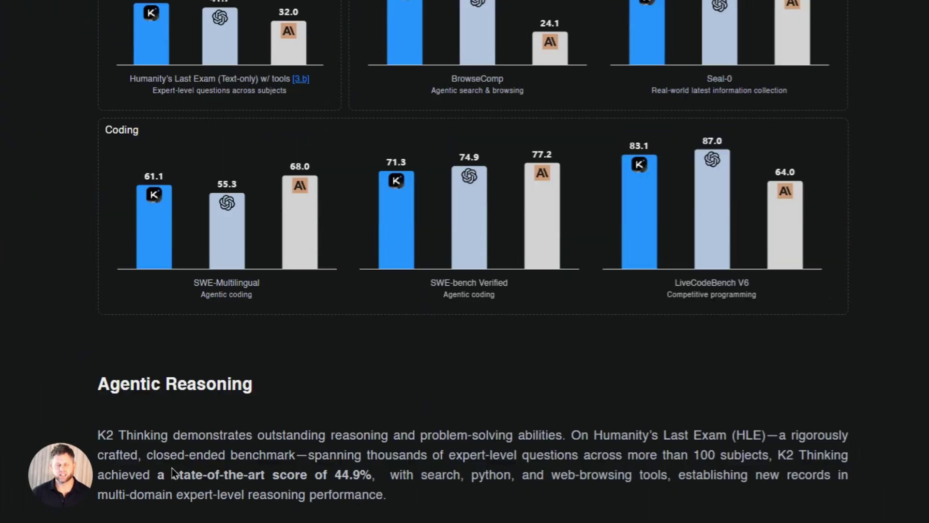
{"action": "scroll", "coordinate": [599, 376], "scroll_direction": "down", "scroll_amount": 5}
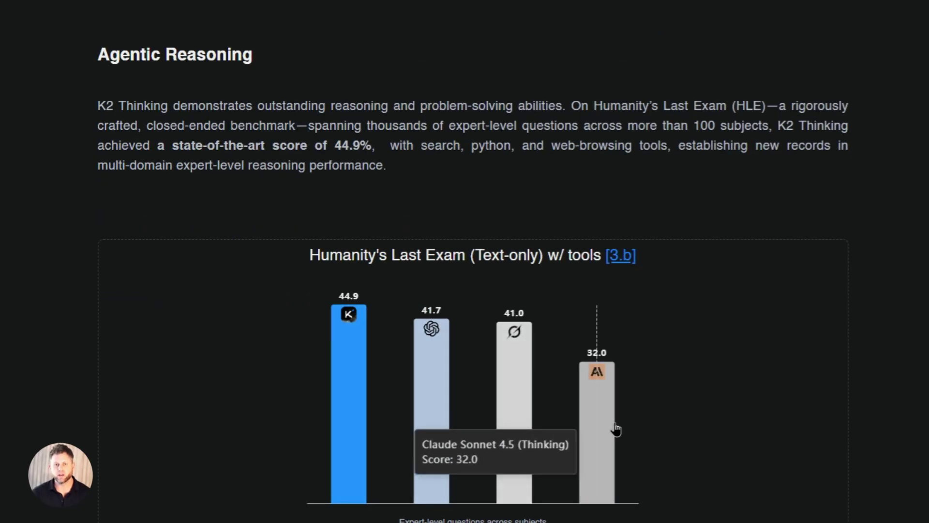
{"action": "scroll", "coordinate": [613, 460], "scroll_direction": "down", "scroll_amount": 3}
{"action": "scroll", "coordinate": [450, 428], "scroll_direction": "down", "scroll_amount": 7}
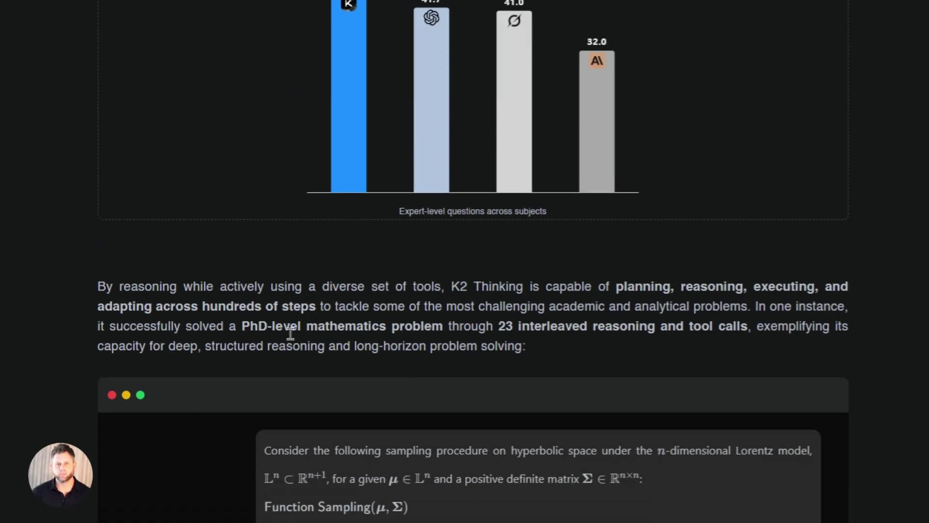
{"action": "scroll", "coordinate": [525, 339], "scroll_direction": "down", "scroll_amount": 2}
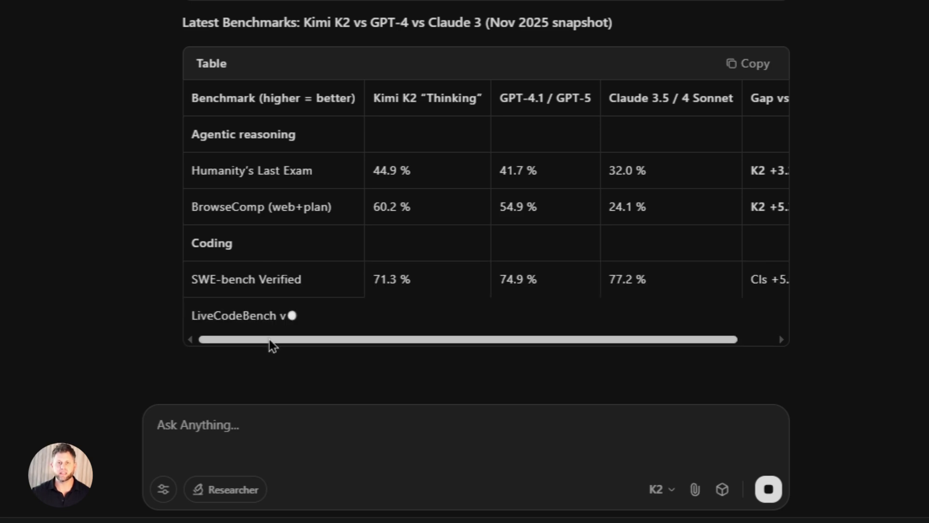
Scroll the streaming K2 Thinking vs GPT-5 and Claude results table sideways, then back up
{"action": "mouse_move", "coordinate": [270, 344]}
{"action": "left_mouse_down"}
{"action": "mouse_move", "coordinate": [345, 344]}
{"action": "mouse_move", "coordinate": [263, 344]}
{"action": "left_mouse_up"}
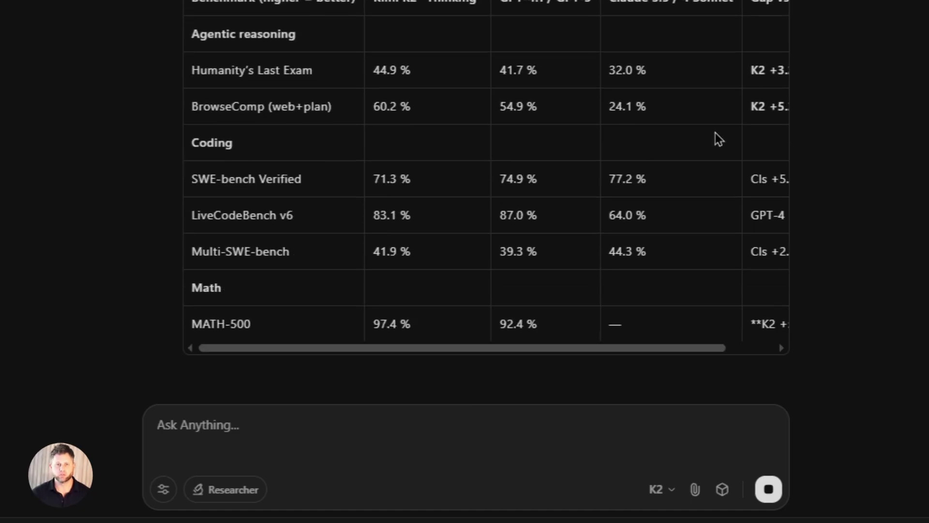
{"action": "scroll", "coordinate": [457, 358], "scroll_direction": "right", "scroll_amount": 2}
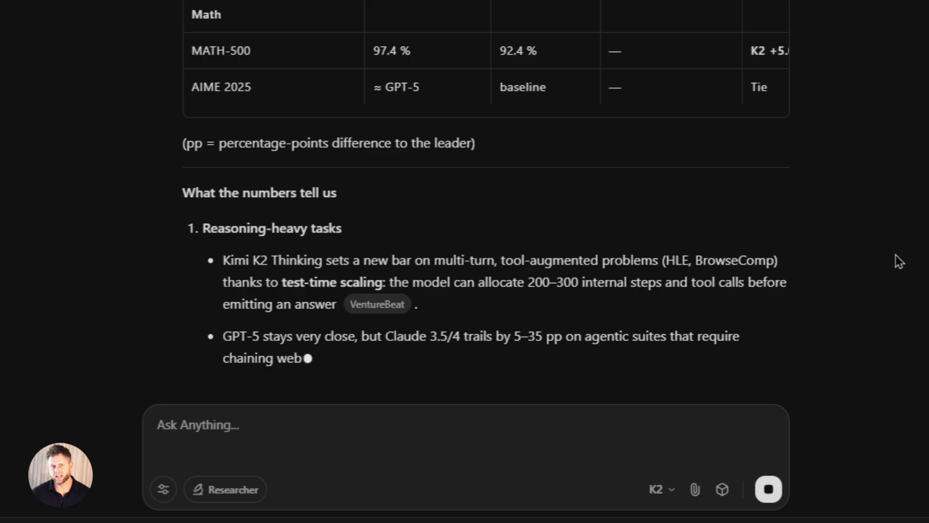
{"action": "scroll", "coordinate": [894, 329], "scroll_direction": "up", "scroll_amount": 10}
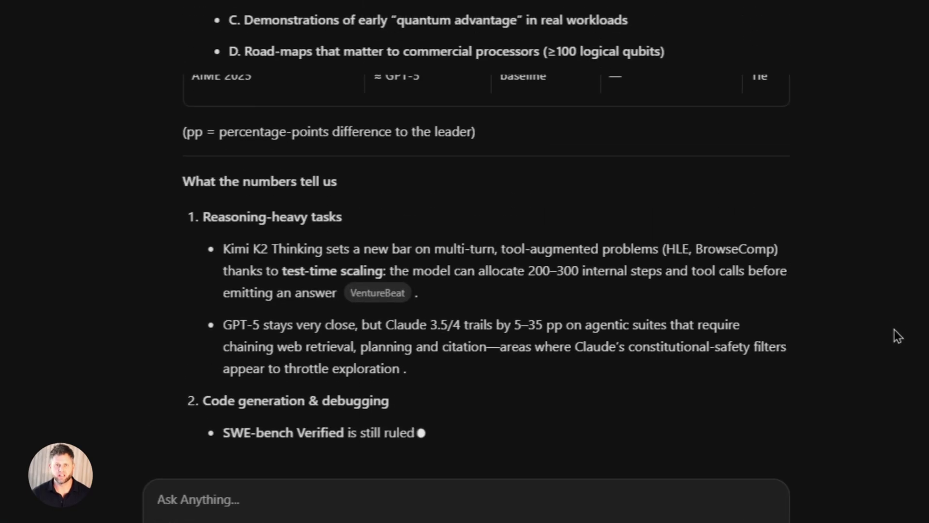
Scroll the quantum breakthroughs report past the Key Breakthroughs table toward Research Groups to Watch
{"action": "scroll", "coordinate": [634, 263], "scroll_direction": "down", "scroll_amount": 3}
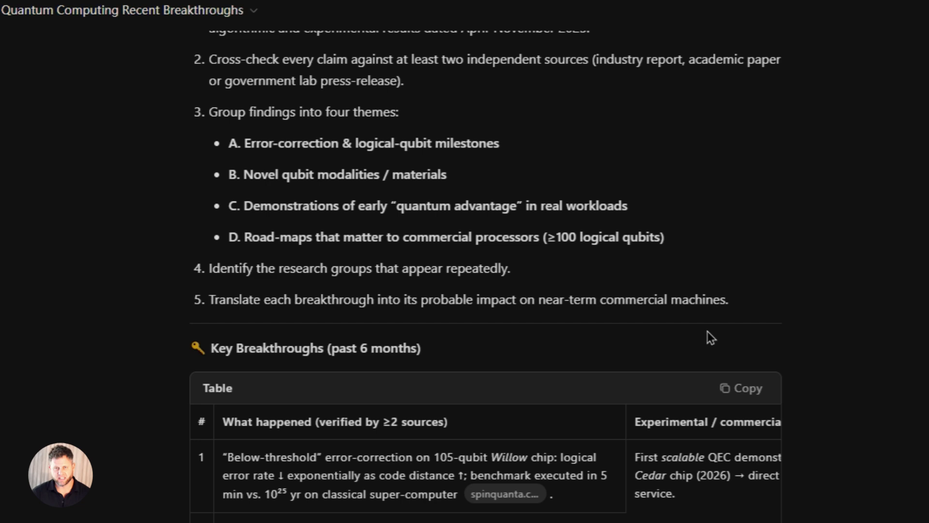
{"action": "scroll", "coordinate": [707, 319], "scroll_direction": "down", "scroll_amount": 1}
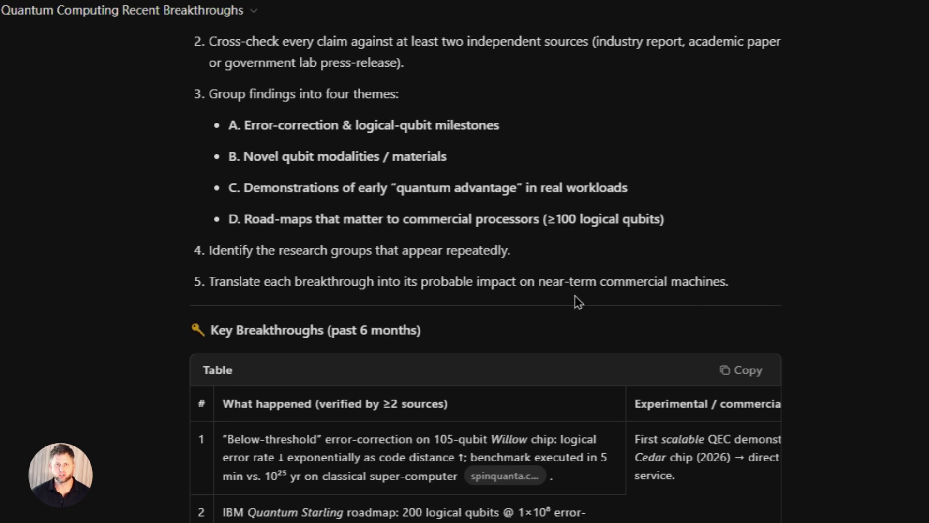
{"action": "scroll", "coordinate": [576, 285], "scroll_direction": "down", "scroll_amount": 1}
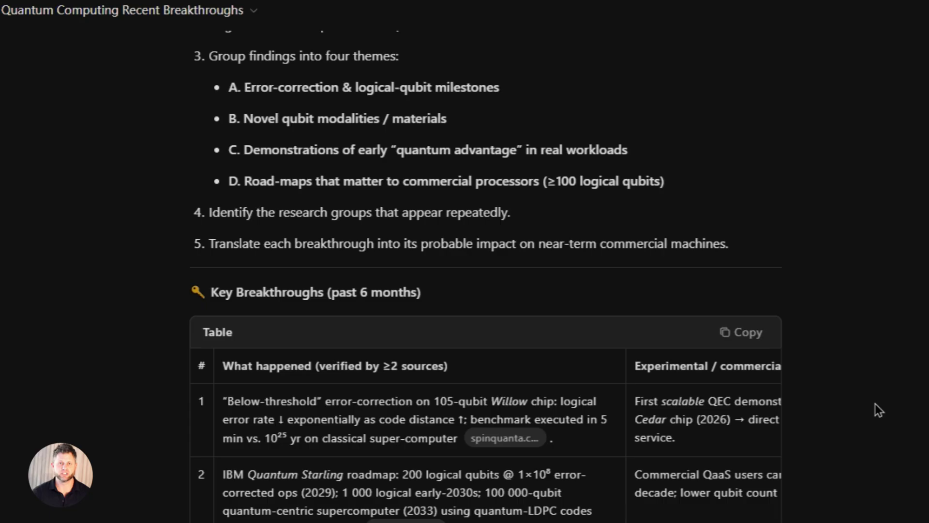
{"action": "scroll", "coordinate": [862, 431], "scroll_direction": "down", "scroll_amount": 1}
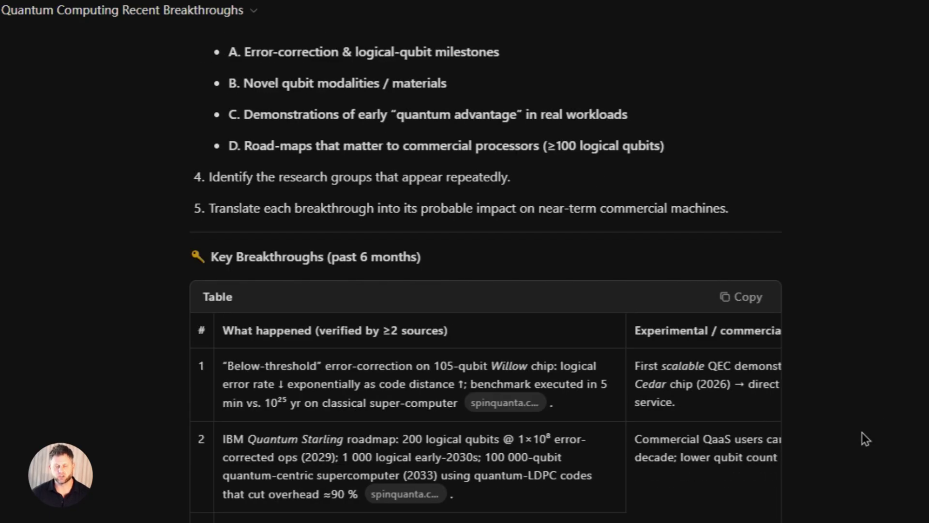
{"action": "scroll", "coordinate": [861, 431], "scroll_direction": "down", "scroll_amount": 1}
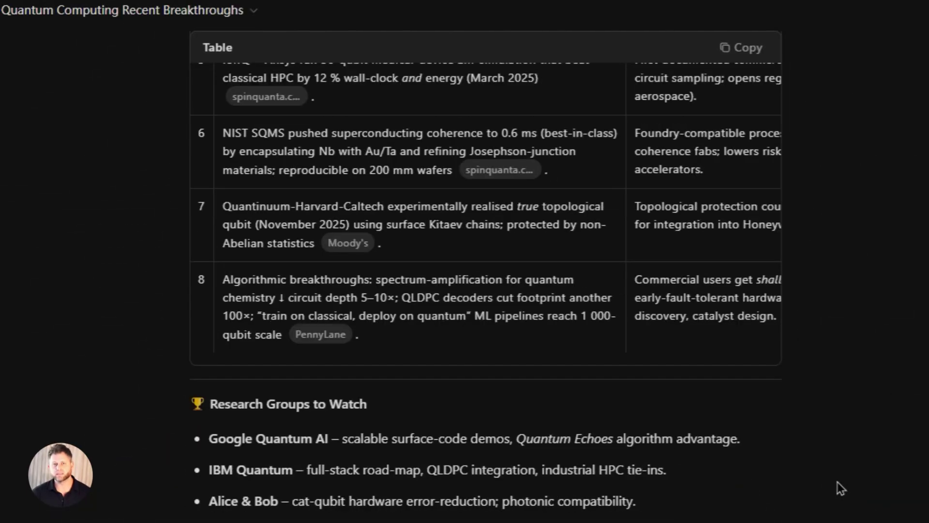
{"action": "scroll", "coordinate": [837, 481], "scroll_direction": "down", "scroll_amount": 1}
Continue down to the Impact on Commercial Quantum Processors table
{"action": "scroll", "coordinate": [837, 482], "scroll_direction": "down", "scroll_amount": 1}
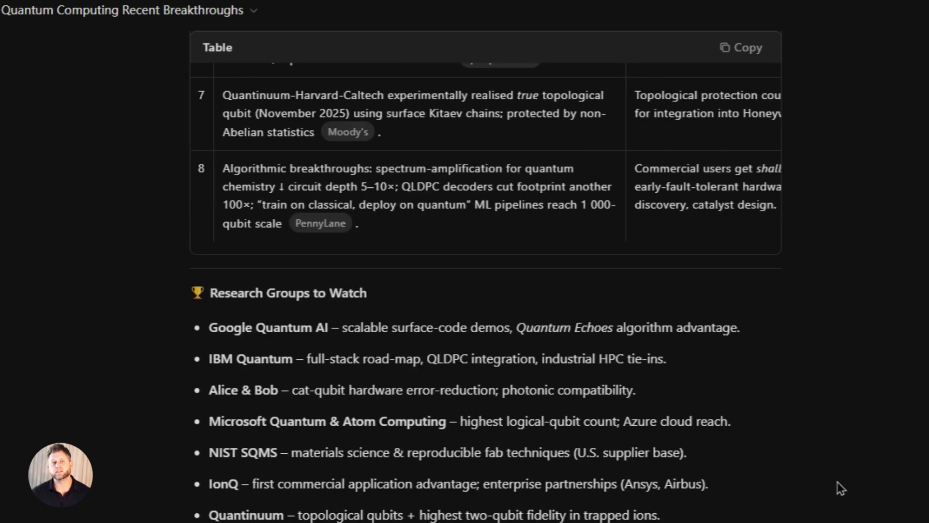
{"action": "scroll", "coordinate": [838, 482], "scroll_direction": "down", "scroll_amount": 1}
{"action": "scroll", "coordinate": [837, 482], "scroll_direction": "down", "scroll_amount": 3}
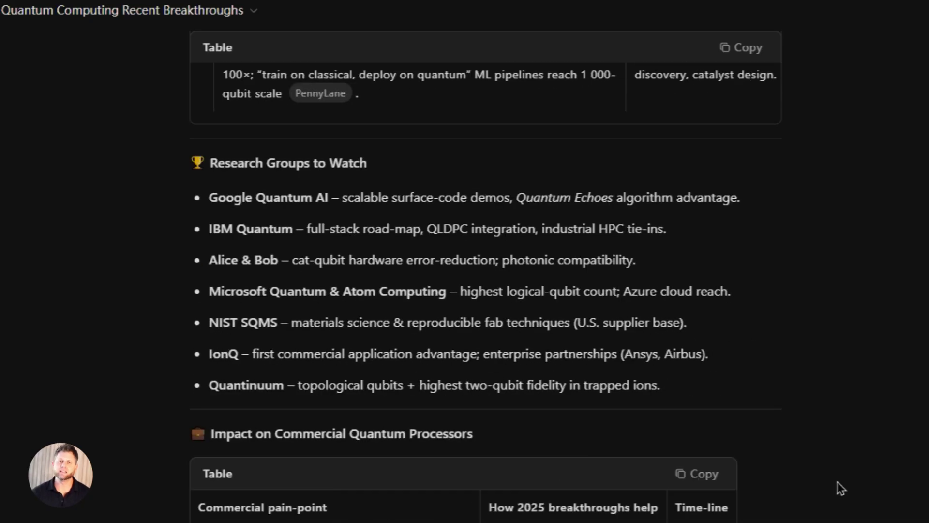
{"action": "scroll", "coordinate": [837, 481], "scroll_direction": "down", "scroll_amount": 1}
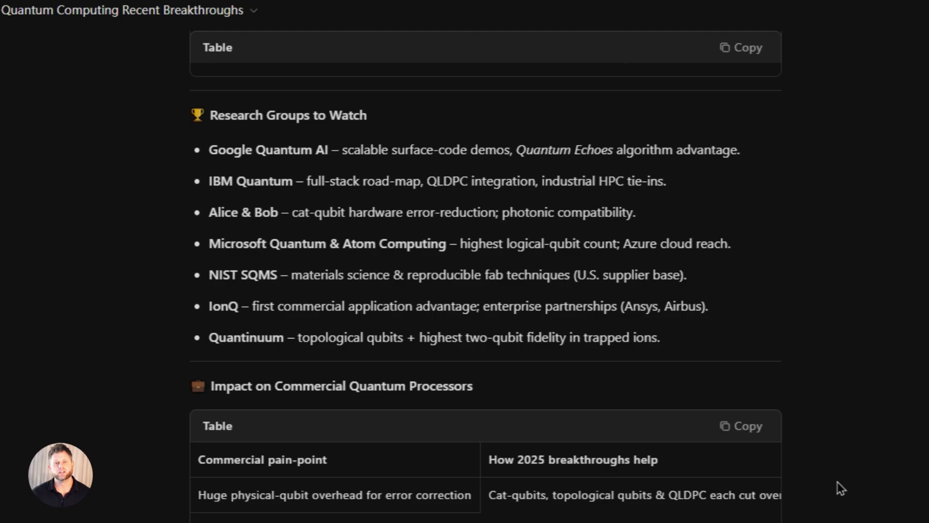
{"action": "scroll", "coordinate": [837, 481], "scroll_direction": "down", "scroll_amount": 1}
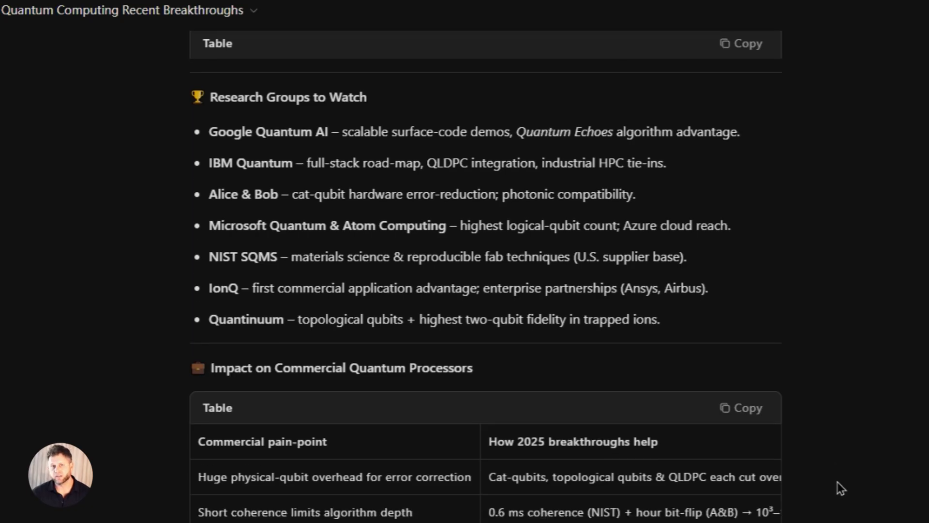
{"action": "scroll", "coordinate": [837, 483], "scroll_direction": "down", "scroll_amount": 1}
{"action": "scroll", "coordinate": [837, 484], "scroll_direction": "down", "scroll_amount": 1}
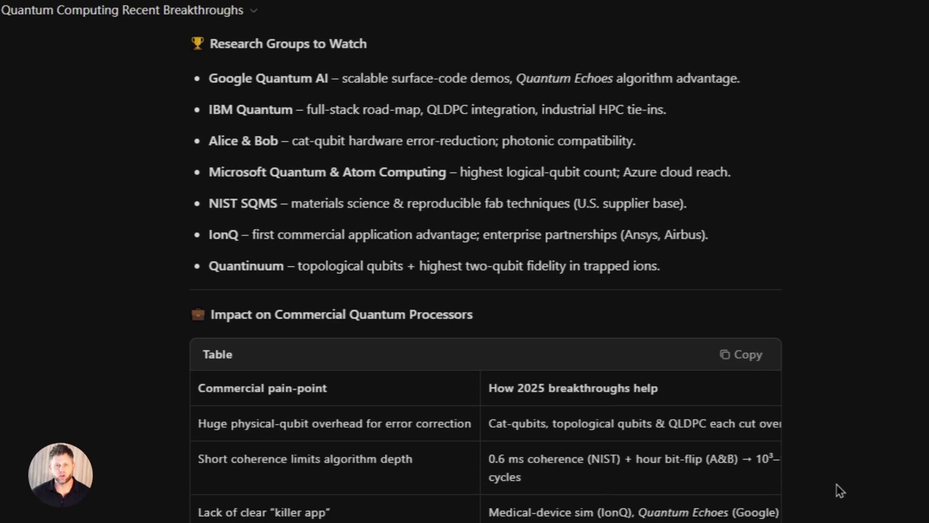
{"action": "scroll", "coordinate": [841, 480], "scroll_direction": "down", "scroll_amount": 1}
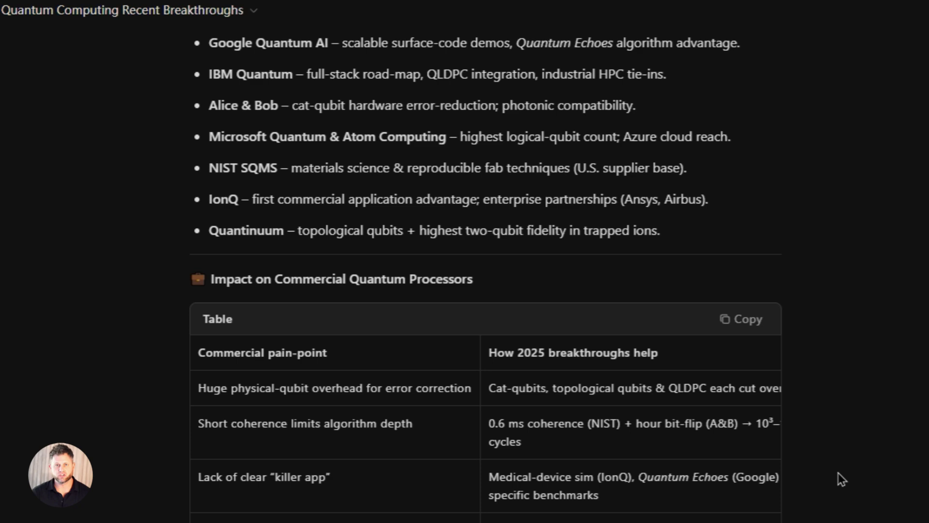
{"action": "scroll", "coordinate": [839, 474], "scroll_direction": "down", "scroll_amount": 2}
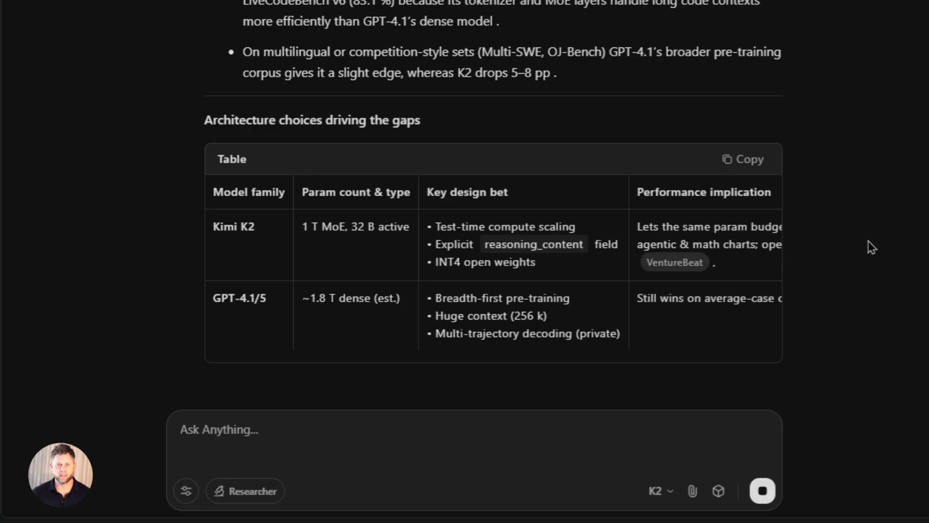
Scroll the architecture table sideways, then go to the top of the customer-support automation chat
{"action": "scroll", "coordinate": [484, 358], "scroll_direction": "right", "scroll_amount": 5}
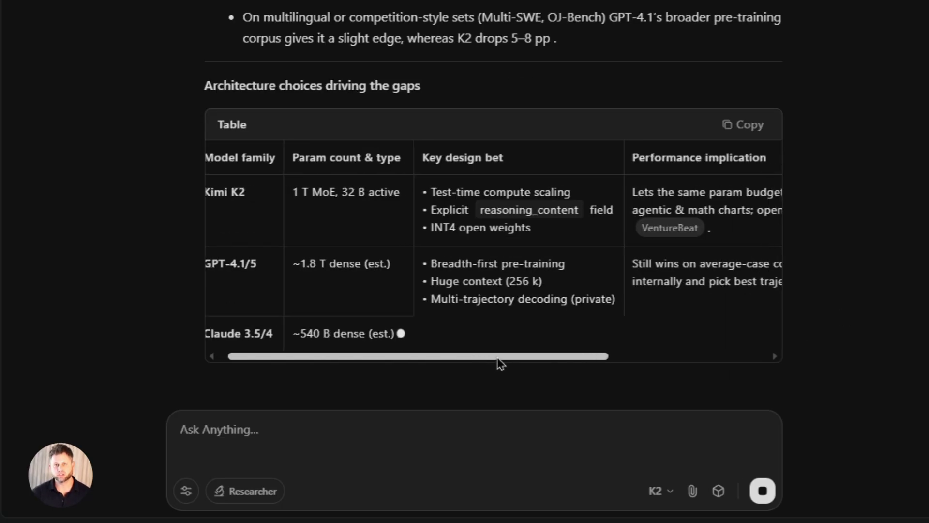
{"action": "scroll", "coordinate": [585, 341], "scroll_direction": "right", "scroll_amount": 3}
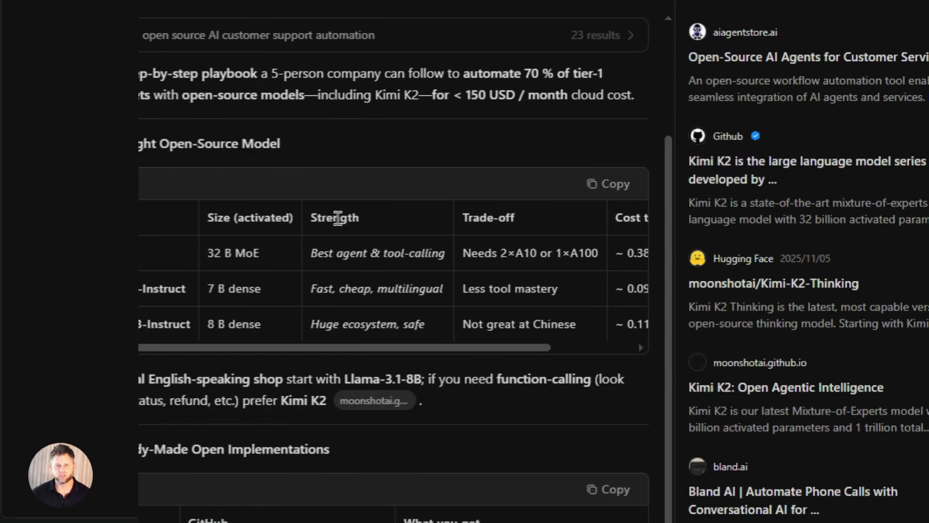
{"action": "scroll", "coordinate": [338, 218], "scroll_direction": "up", "scroll_amount": 3}
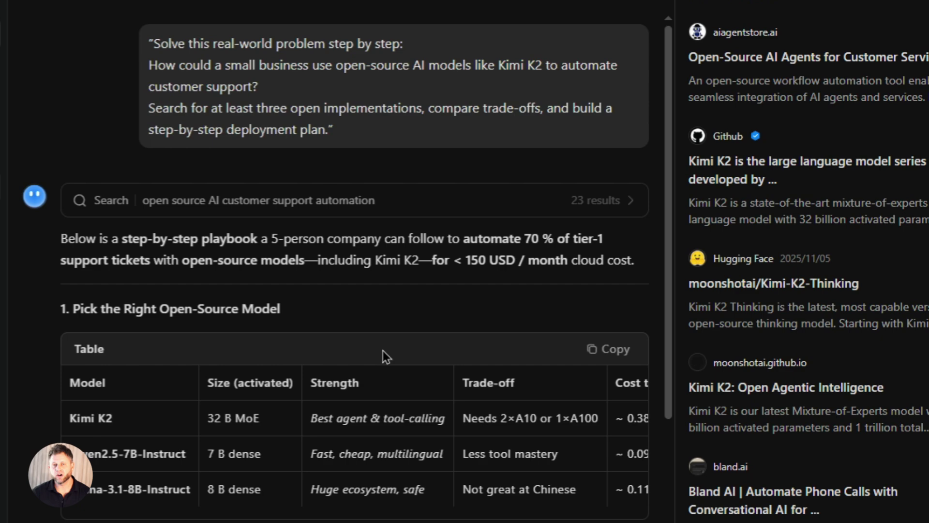
{"action": "scroll", "coordinate": [390, 343], "scroll_direction": "down", "scroll_amount": 2}
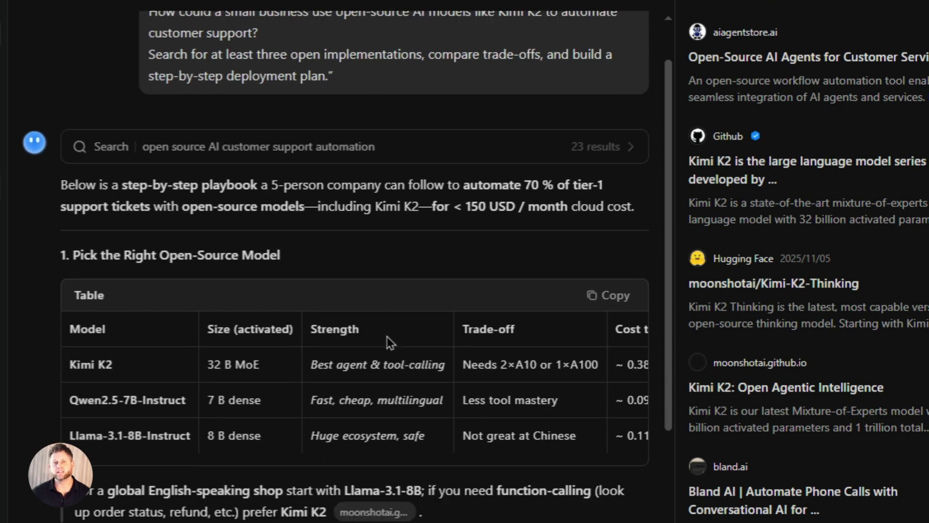
{"action": "scroll", "coordinate": [390, 327], "scroll_direction": "down", "scroll_amount": 5}
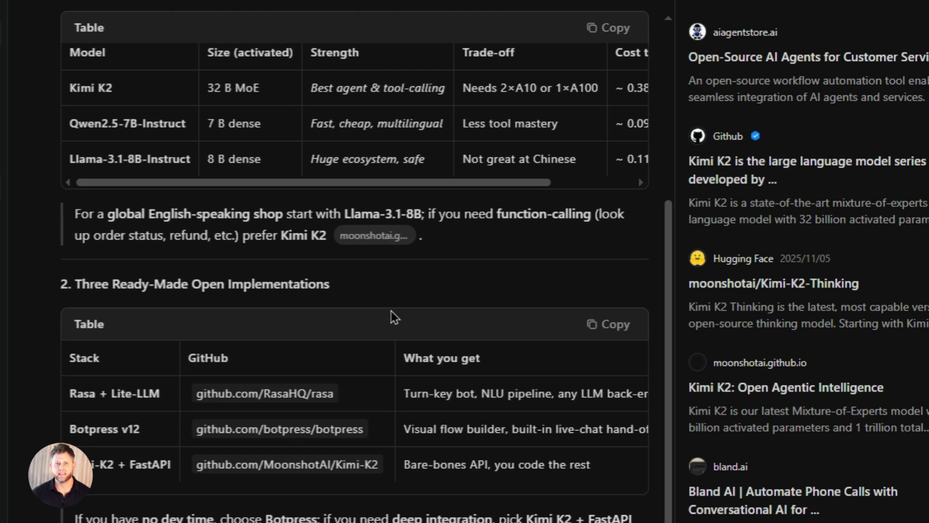
{"action": "scroll", "coordinate": [392, 317], "scroll_direction": "down", "scroll_amount": 2}
{"action": "scroll", "coordinate": [395, 317], "scroll_direction": "down", "scroll_amount": 4}
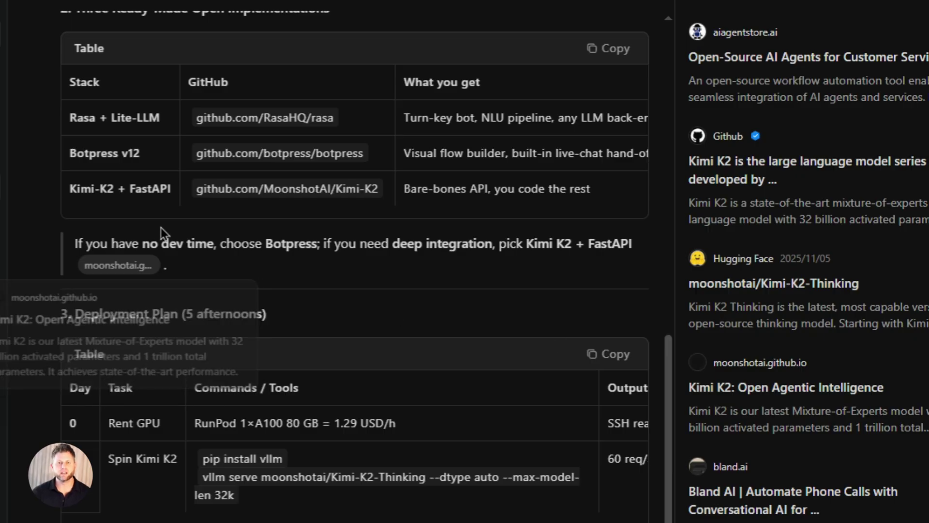
{"action": "scroll", "coordinate": [288, 228], "scroll_direction": "down", "scroll_amount": 2}
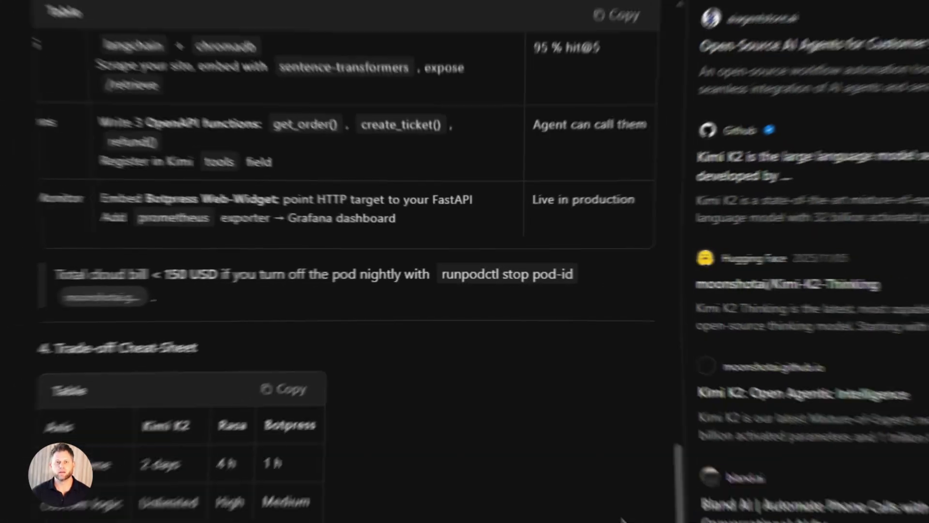
{"action": "scroll", "coordinate": [570, 514], "scroll_direction": "down", "scroll_amount": 3}
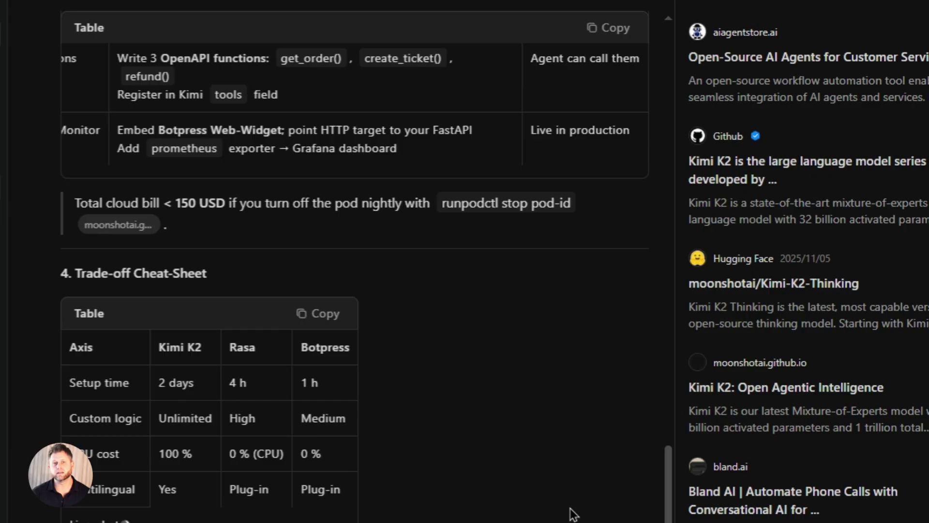
{"action": "scroll", "coordinate": [484, 407], "scroll_direction": "down", "scroll_amount": 1}
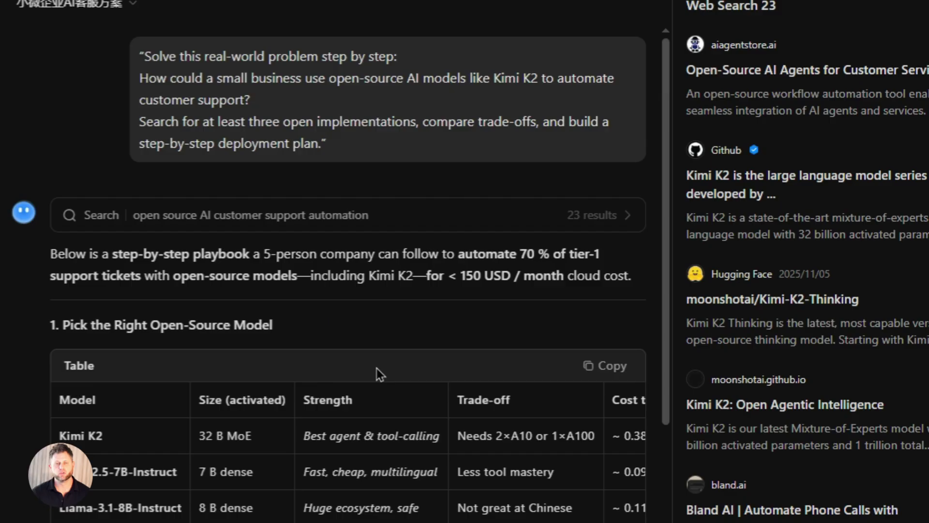
Scroll the support playbook past the model and implementation tables to the 5-afternoon Deployment Plan
{"action": "scroll", "coordinate": [380, 375], "scroll_direction": "down", "scroll_amount": 2}
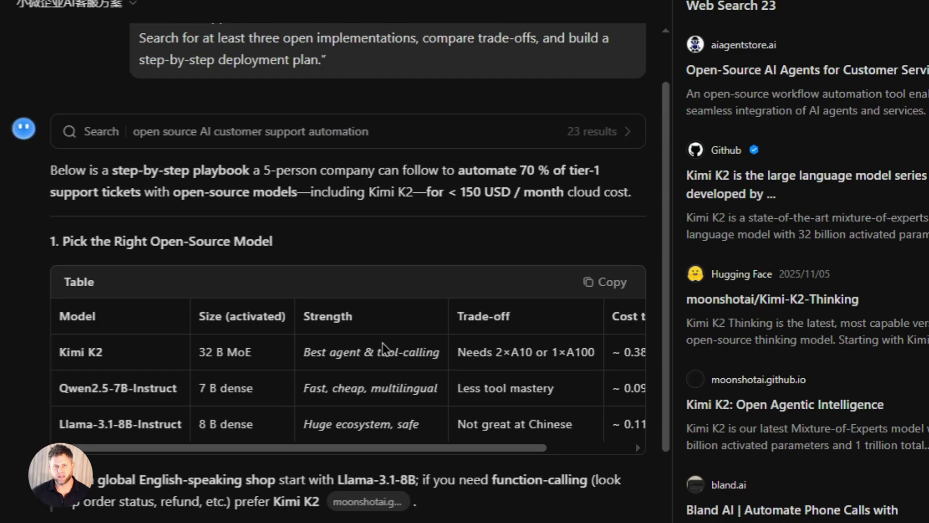
{"action": "scroll", "coordinate": [383, 346], "scroll_direction": "down", "scroll_amount": 7}
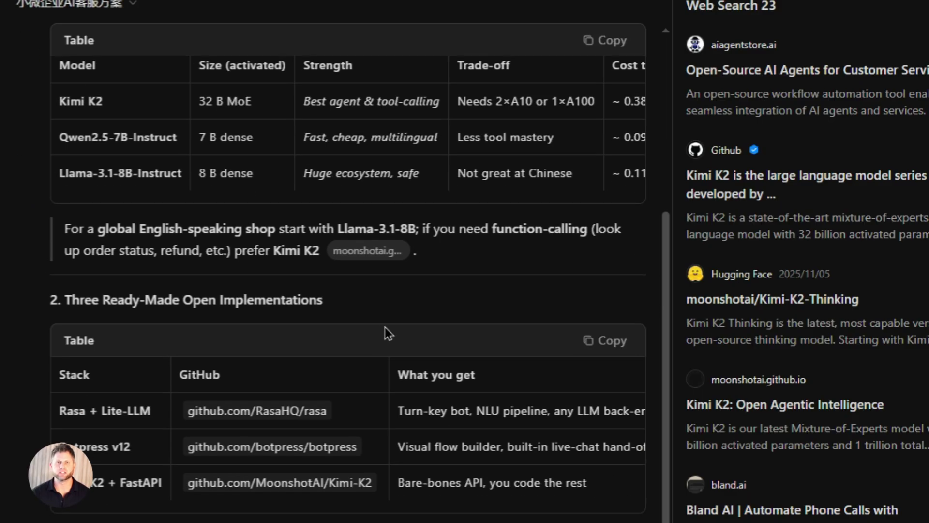
{"action": "scroll", "coordinate": [388, 333], "scroll_direction": "down", "scroll_amount": 4}
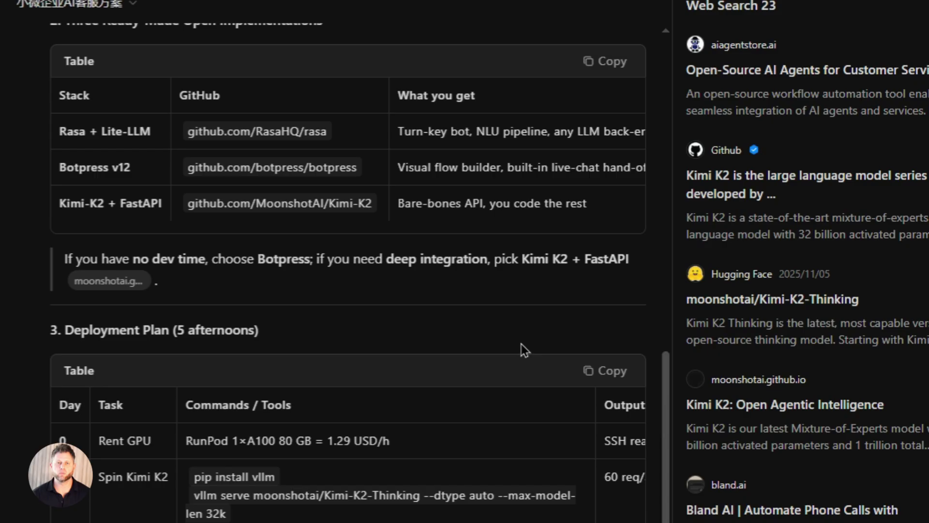
{"action": "scroll", "coordinate": [280, 243], "scroll_direction": "down", "scroll_amount": 2}
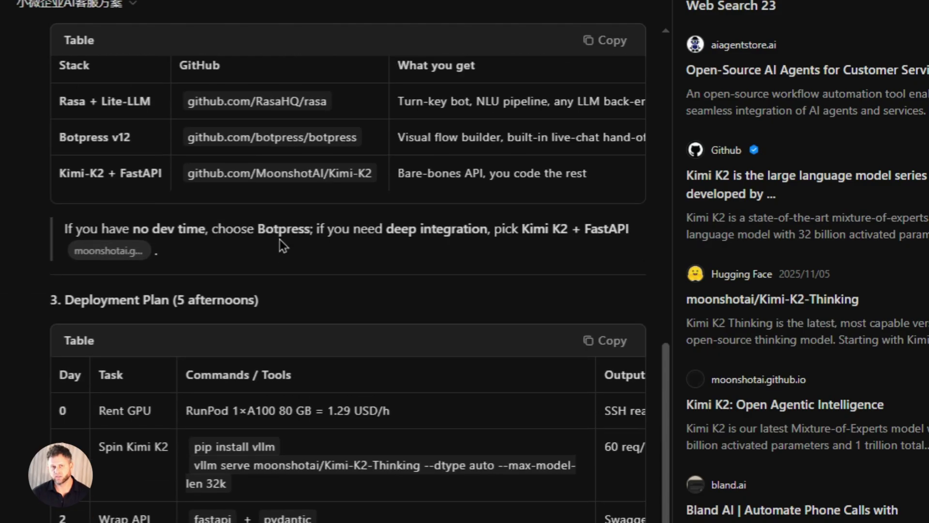
{"action": "scroll", "coordinate": [361, 274], "scroll_direction": "down", "scroll_amount": 1}
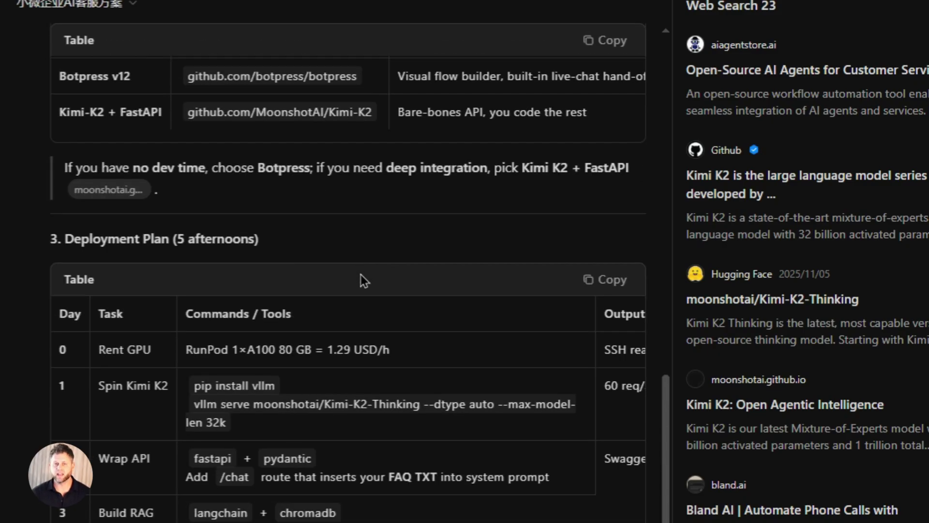
{"action": "scroll", "coordinate": [361, 274], "scroll_direction": "down", "scroll_amount": 1}
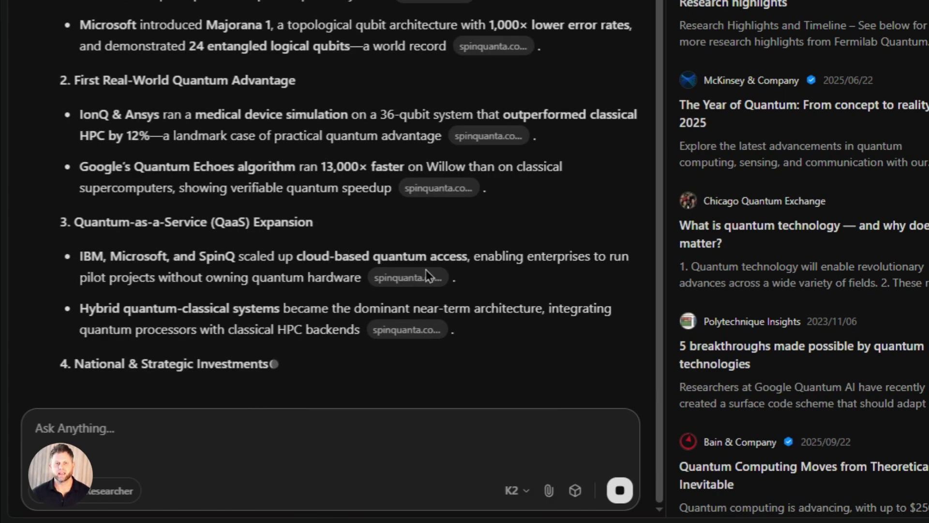
Watch the quantum answer stream into its QaaS and National & Strategic Investments sections
{"action": "mouse_move", "coordinate": [488, 102]}
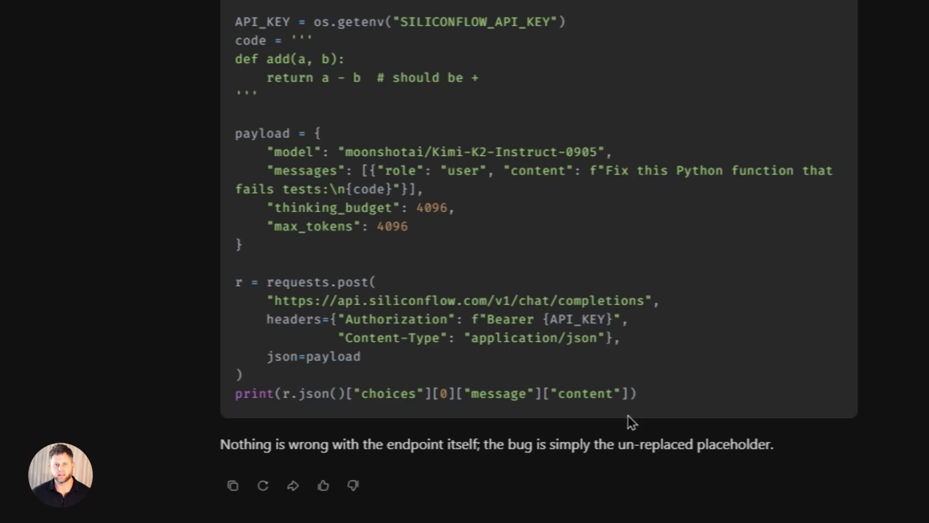
Scroll up through the Python SiliconFlow requests script answer
{"action": "scroll", "coordinate": [449, 359], "scroll_direction": "up", "scroll_amount": 10}
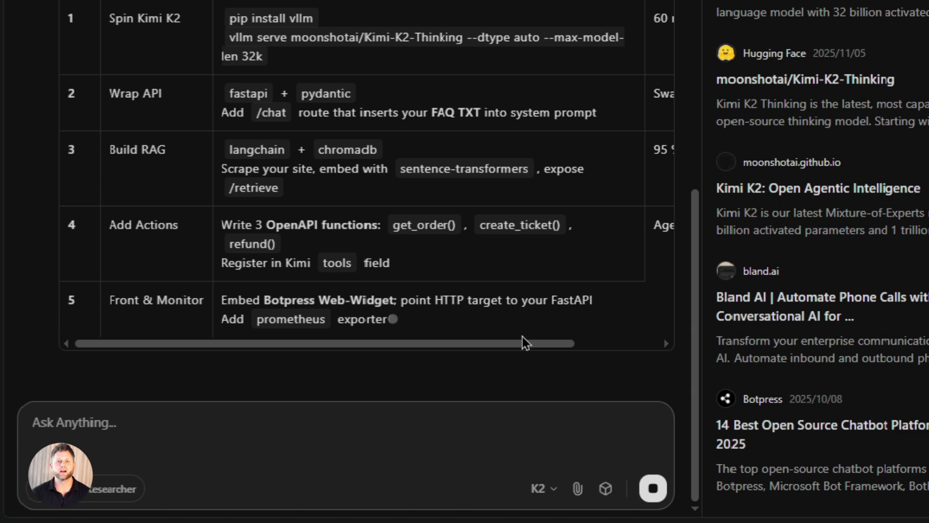
Scroll the Deployment Plan table to its last column, then read down the playbook to the TL;DR
{"action": "left_click_drag", "start_coordinate": [483, 342], "coordinate": [600, 353]}
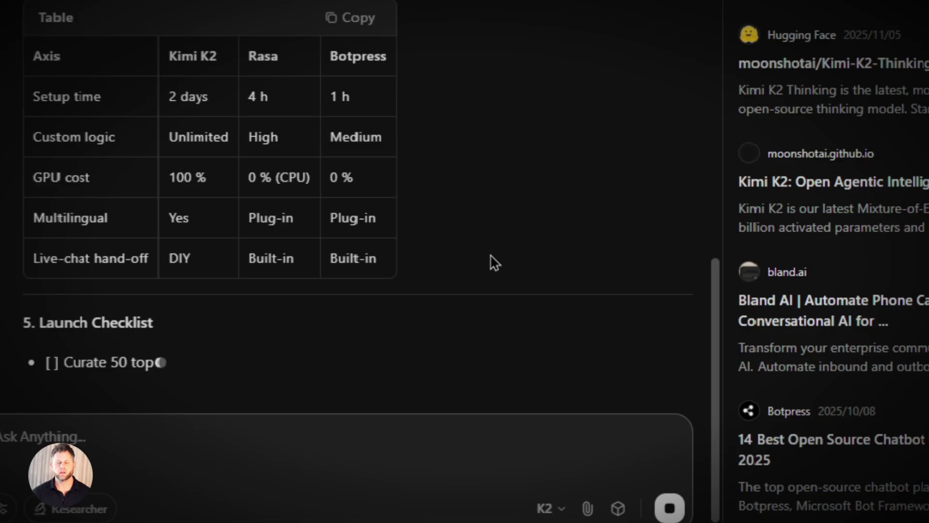
{"action": "scroll", "coordinate": [396, 92], "scroll_direction": "down", "scroll_amount": 5}
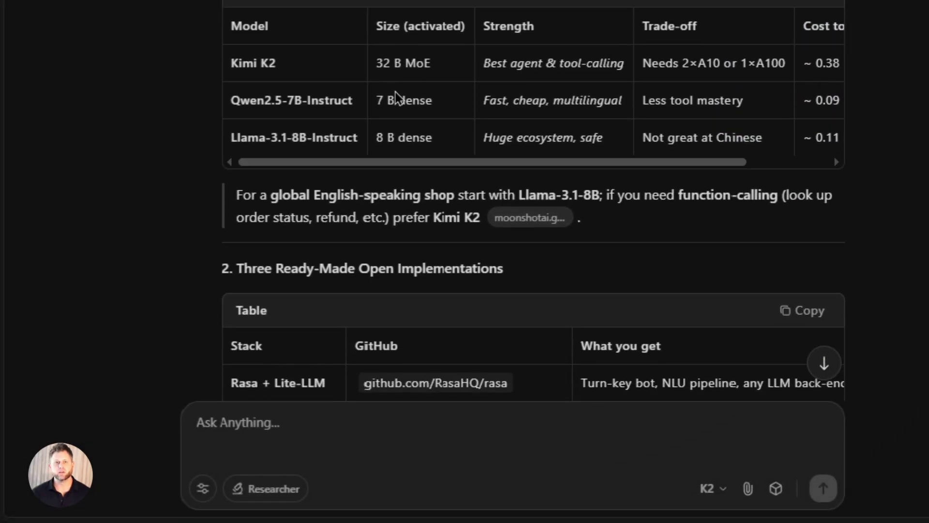
{"action": "scroll", "coordinate": [596, 45], "scroll_direction": "down", "scroll_amount": 10}
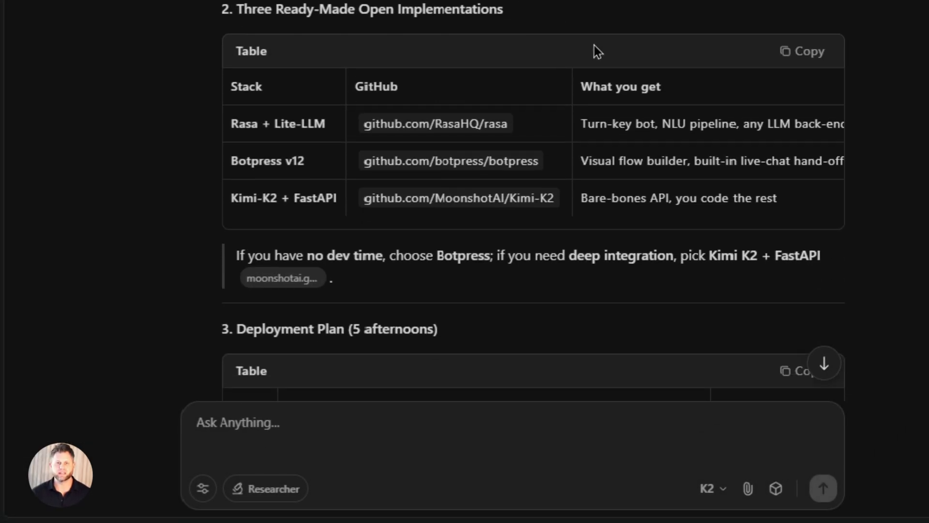
{"action": "scroll", "coordinate": [597, 43], "scroll_direction": "down", "scroll_amount": 15}
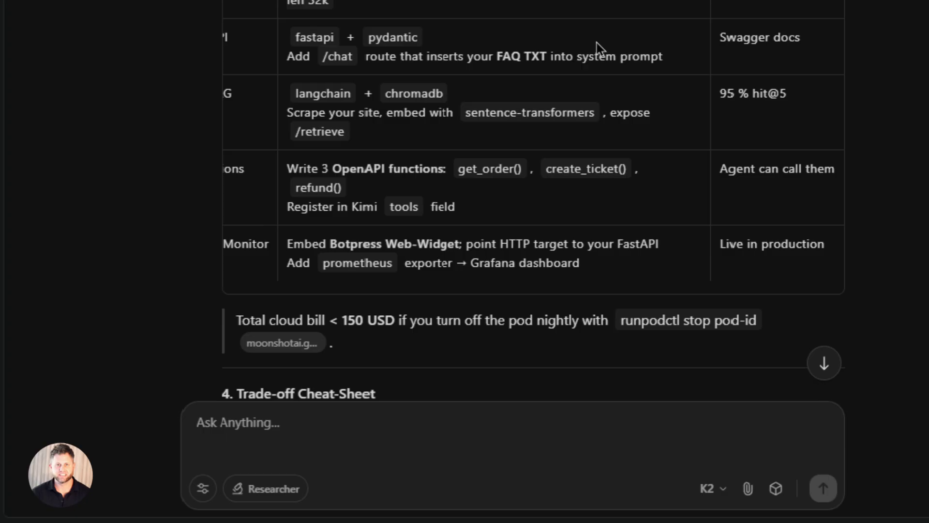
{"action": "scroll", "coordinate": [598, 40], "scroll_direction": "down", "scroll_amount": 8}
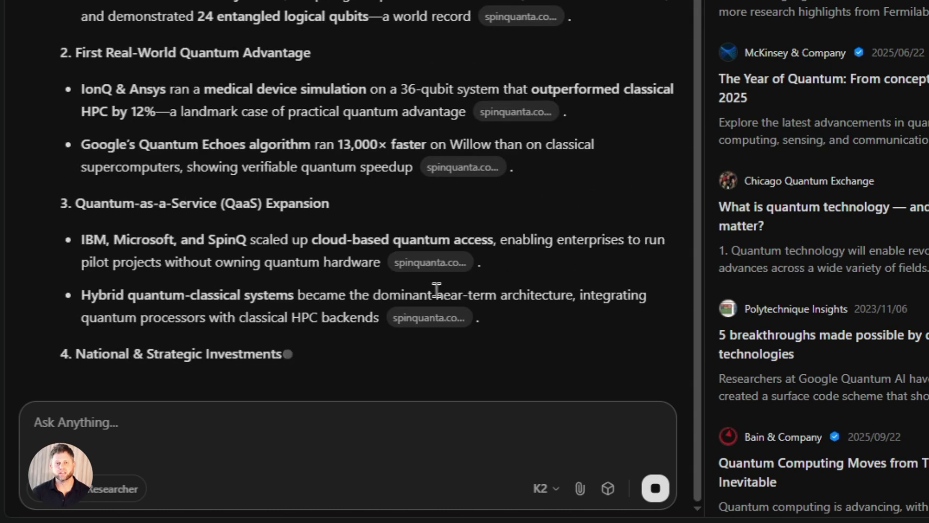
Show the spinquanta and QIR source previews, including the Quantum Index Report 2025 card on China's investment
{"action": "mouse_move", "coordinate": [430, 279]}
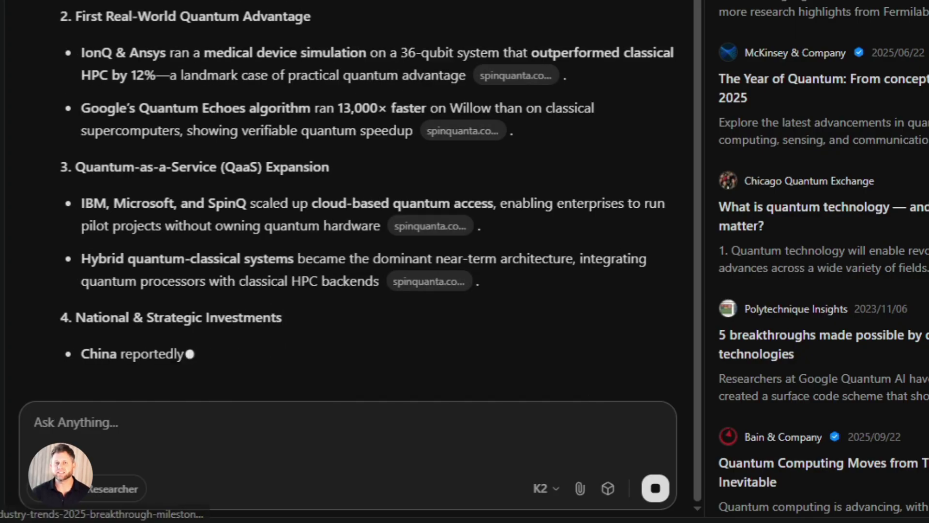
{"action": "mouse_move", "coordinate": [429, 281]}
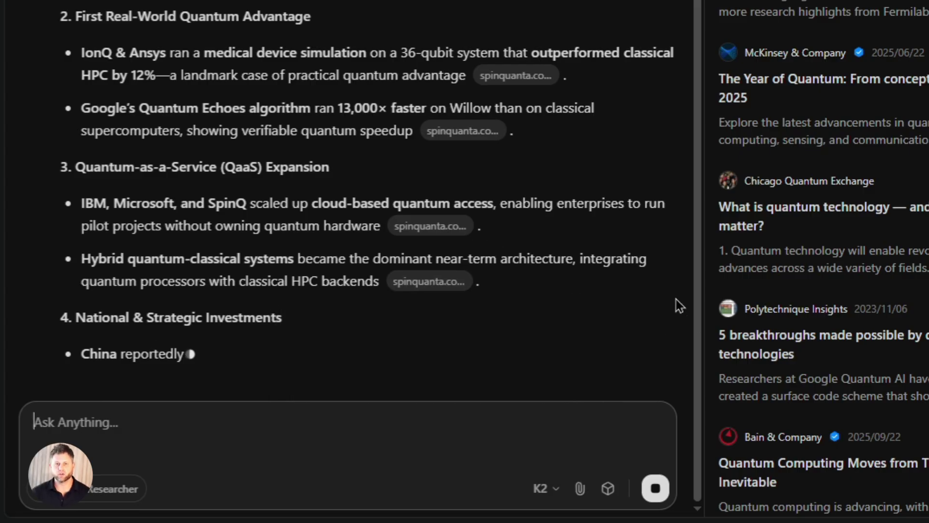
{"action": "mouse_move", "coordinate": [593, 323]}
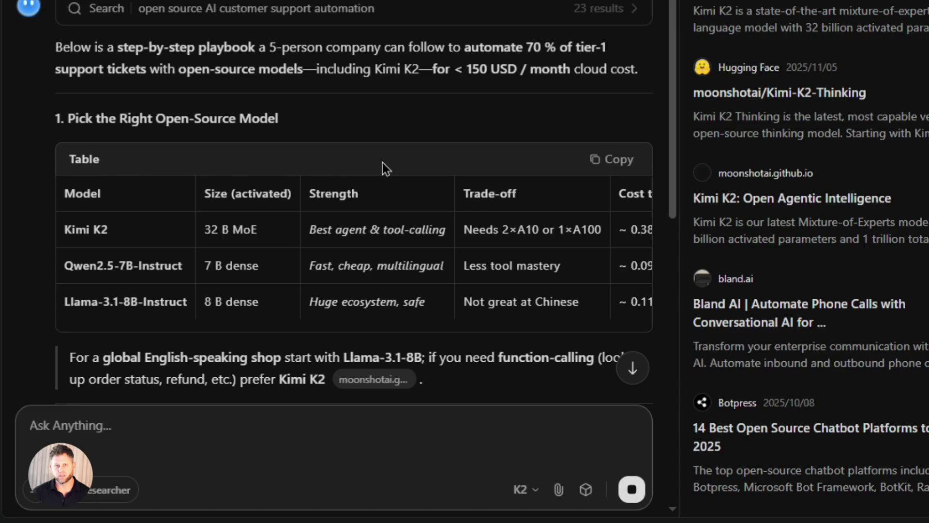
Move through the playbook's model and implementation tables back to the latest streamed content
{"action": "scroll", "coordinate": [387, 146], "scroll_direction": "down", "scroll_amount": 2}
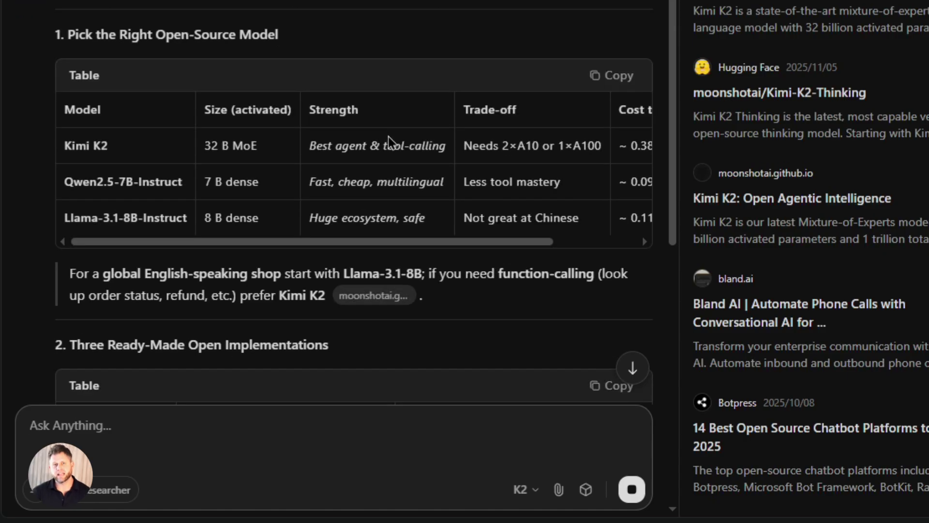
{"action": "scroll", "coordinate": [389, 136], "scroll_direction": "down", "scroll_amount": 2}
{"action": "scroll", "coordinate": [391, 122], "scroll_direction": "down", "scroll_amount": 2}
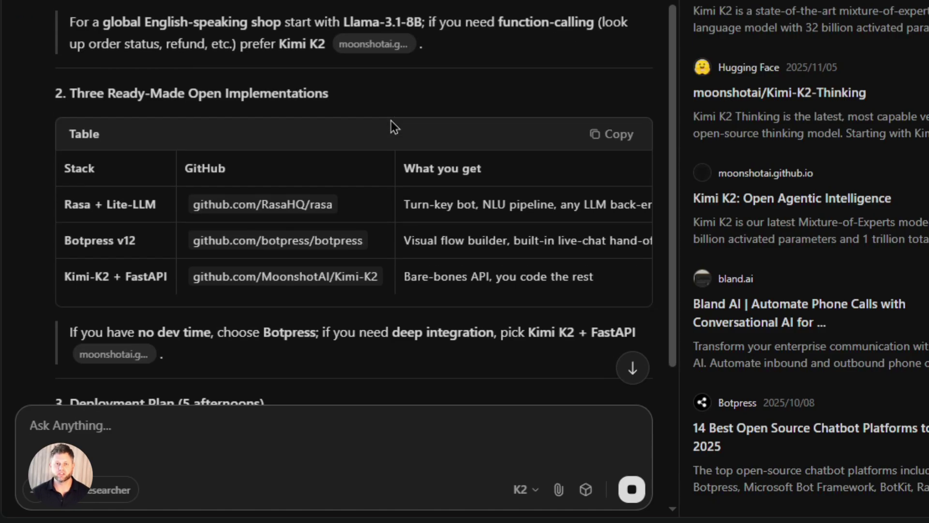
{"action": "scroll", "coordinate": [391, 120], "scroll_direction": "down", "scroll_amount": 1}
{"action": "scroll", "coordinate": [391, 121], "scroll_direction": "down", "scroll_amount": 2}
{"action": "scroll", "coordinate": [391, 120], "scroll_direction": "down", "scroll_amount": 1}
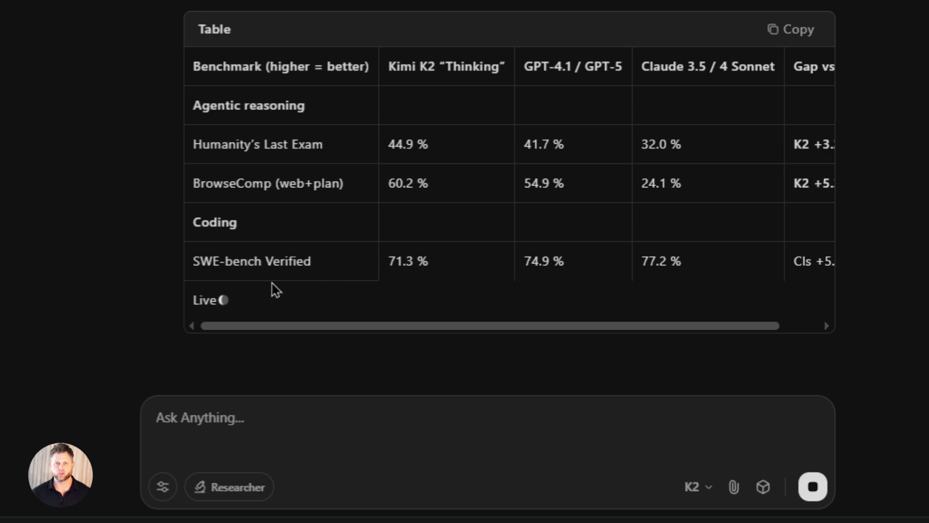
Scroll the K2 Thinking vs GPT/Claude benchmark table right to show its Gap vs. best column
{"action": "mouse_move", "coordinate": [276, 325]}
{"action": "left_mouse_down"}
{"action": "mouse_move", "coordinate": [356, 326]}
{"action": "mouse_move", "coordinate": [270, 336]}
{"action": "left_mouse_up"}
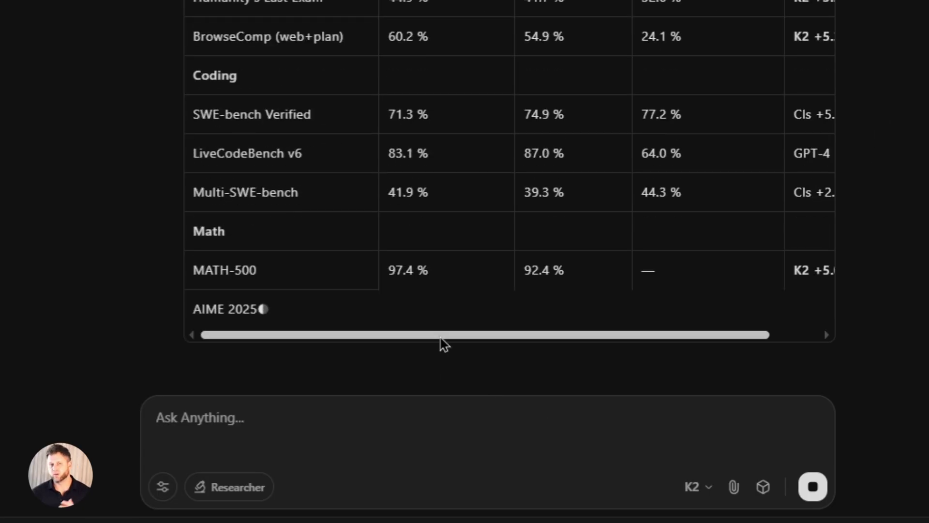
{"action": "scroll", "coordinate": [444, 343], "scroll_direction": "right", "scroll_amount": 3}
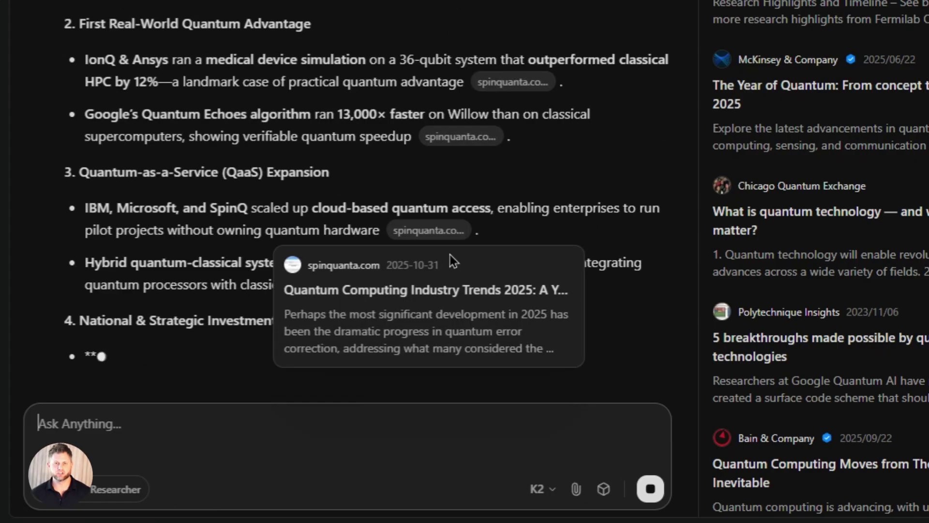
Show the source preview card for a citation in the quantum-computing answer
{"action": "mouse_move", "coordinate": [523, 85]}
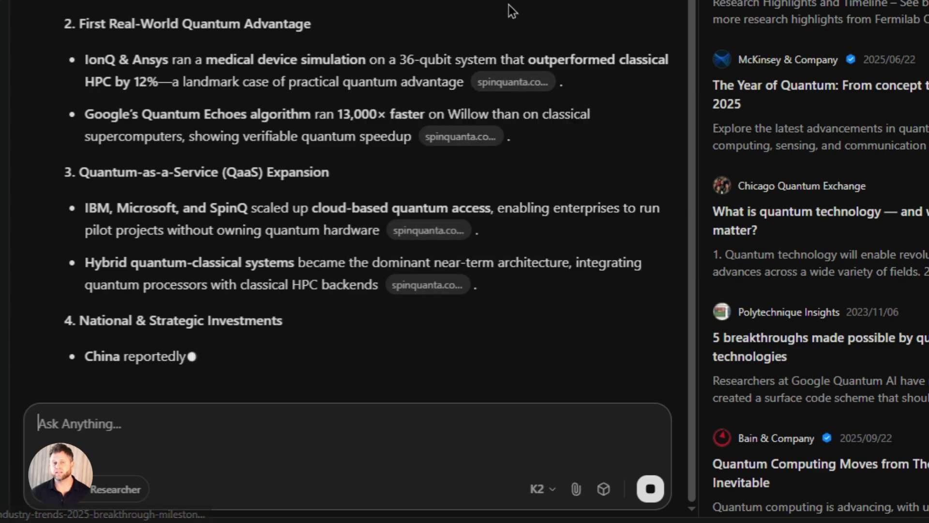